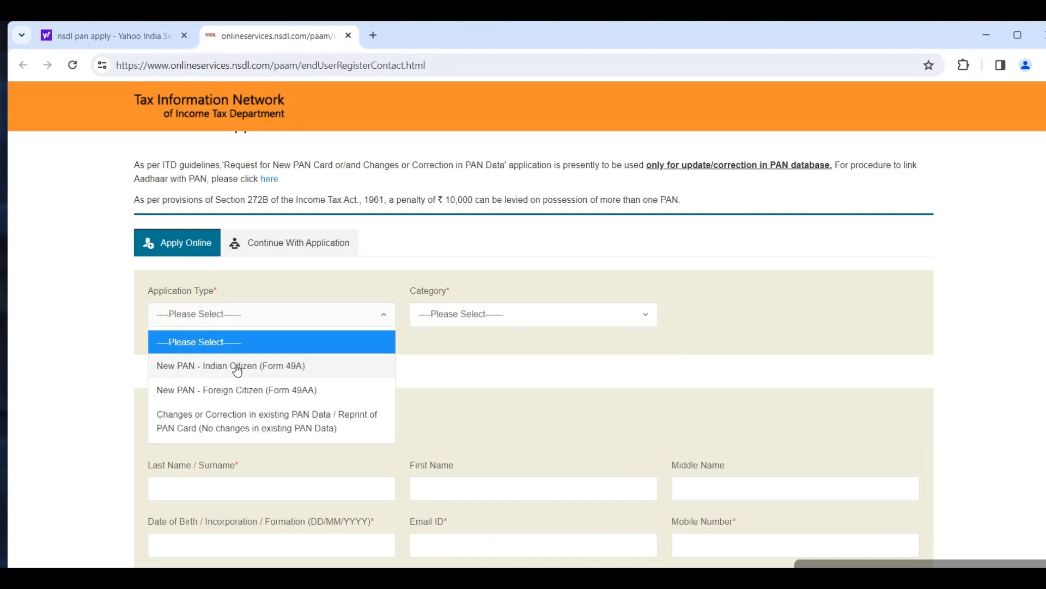
# - Set the application type to New PAN - Indian Citizen (Form 49A) and the category to FIRM
pyautogui.click(259, 372)
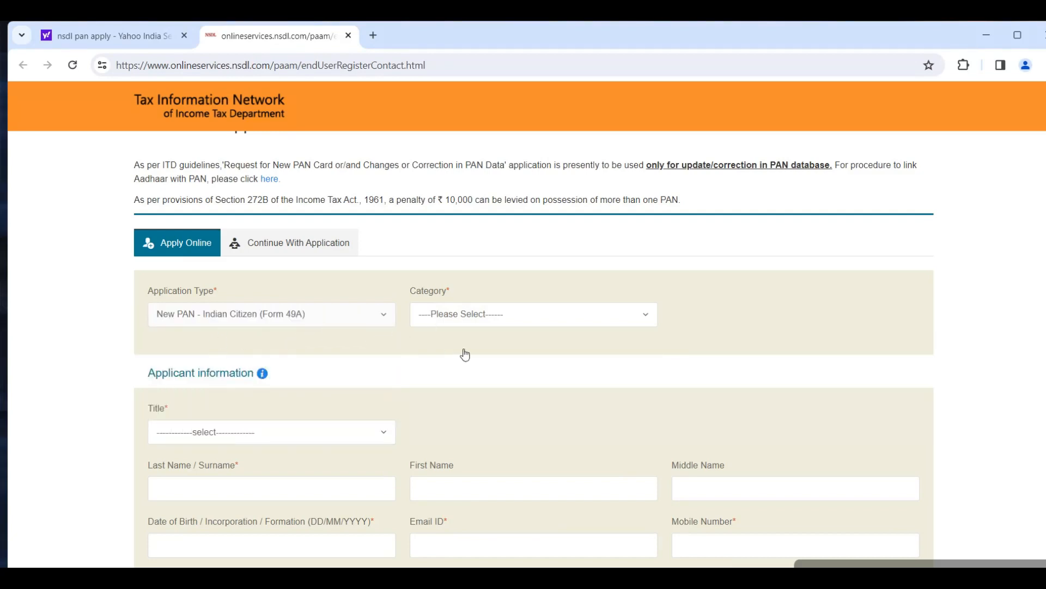
pyautogui.click(456, 325)
pyautogui.scroll(-2, 498, 421)
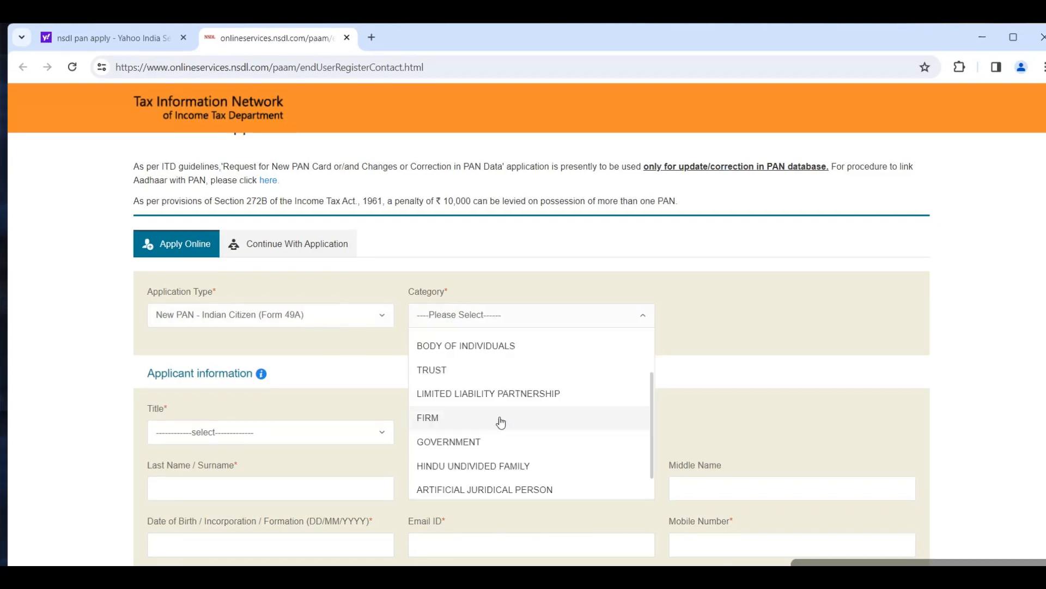
pyautogui.scroll(2, 498, 420)
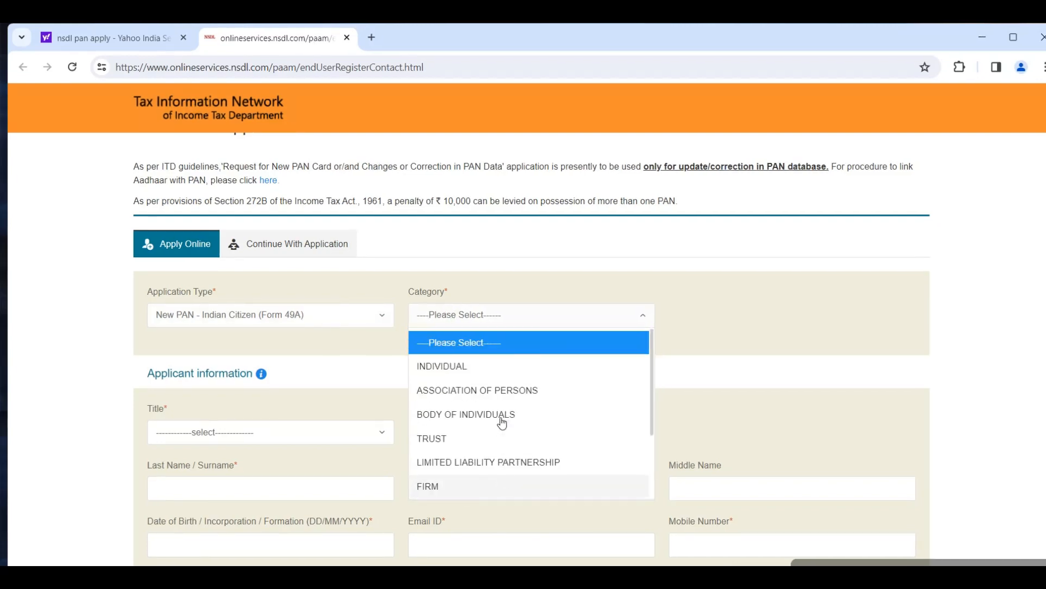
pyautogui.click(442, 488)
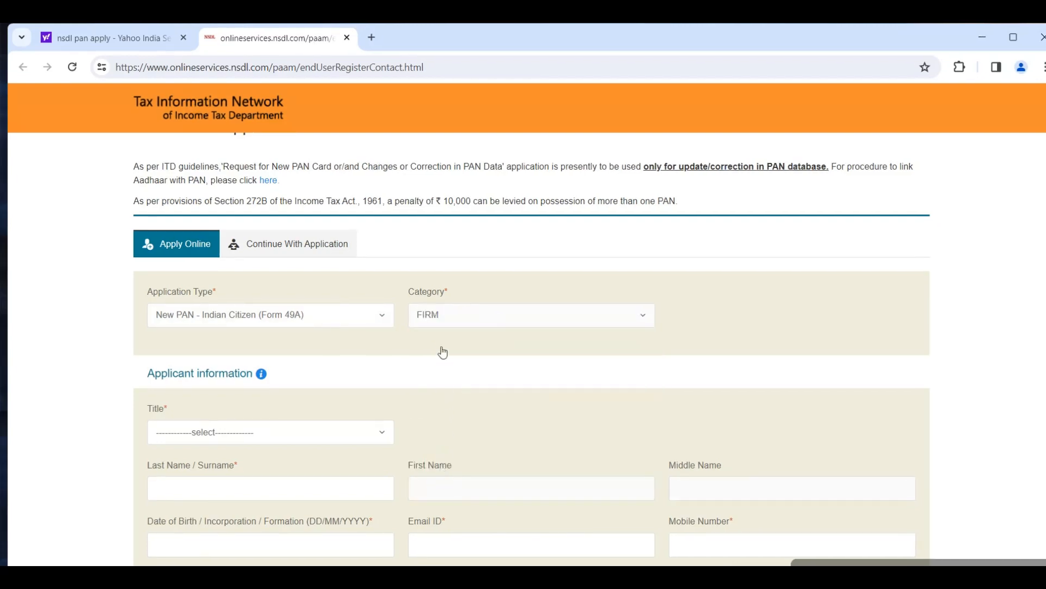
# - Set the applicant's title to M/s and activate the Last Name / Surname field
pyautogui.scroll(-1, 439, 349)
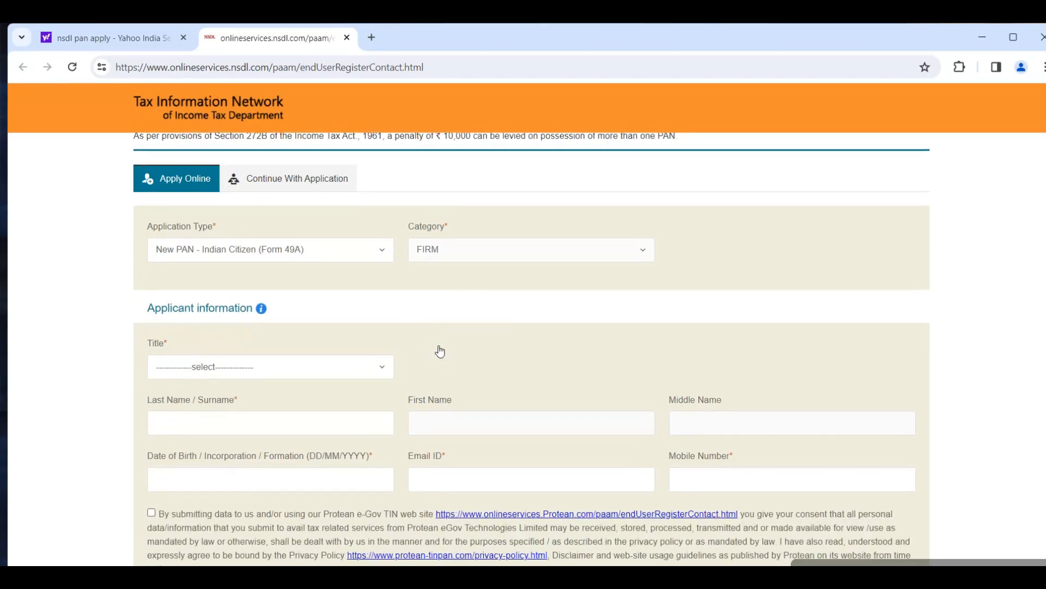
pyautogui.click(225, 366)
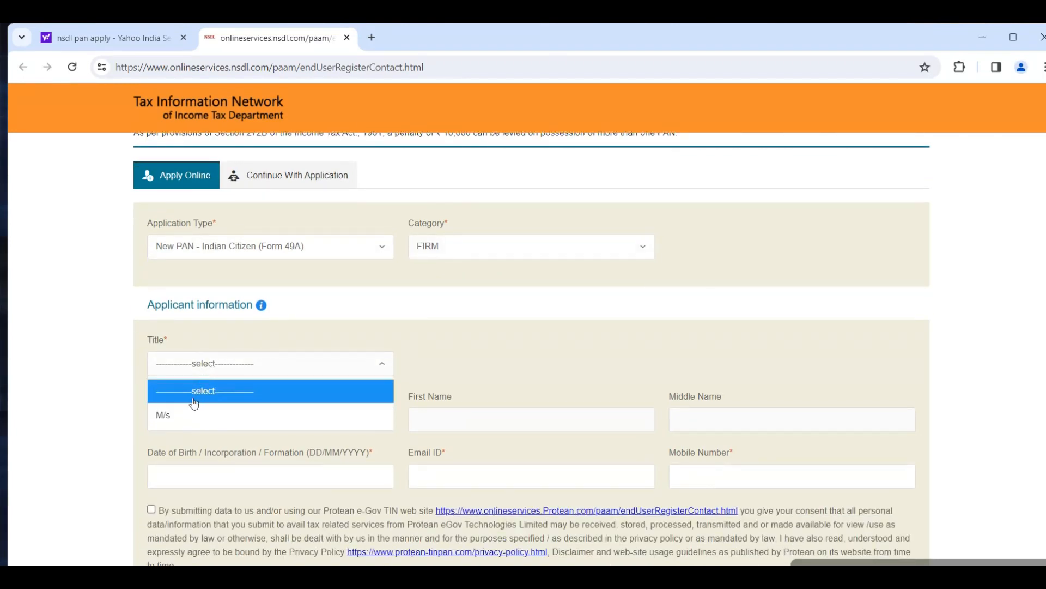
pyautogui.click(176, 417)
pyautogui.click(175, 415)
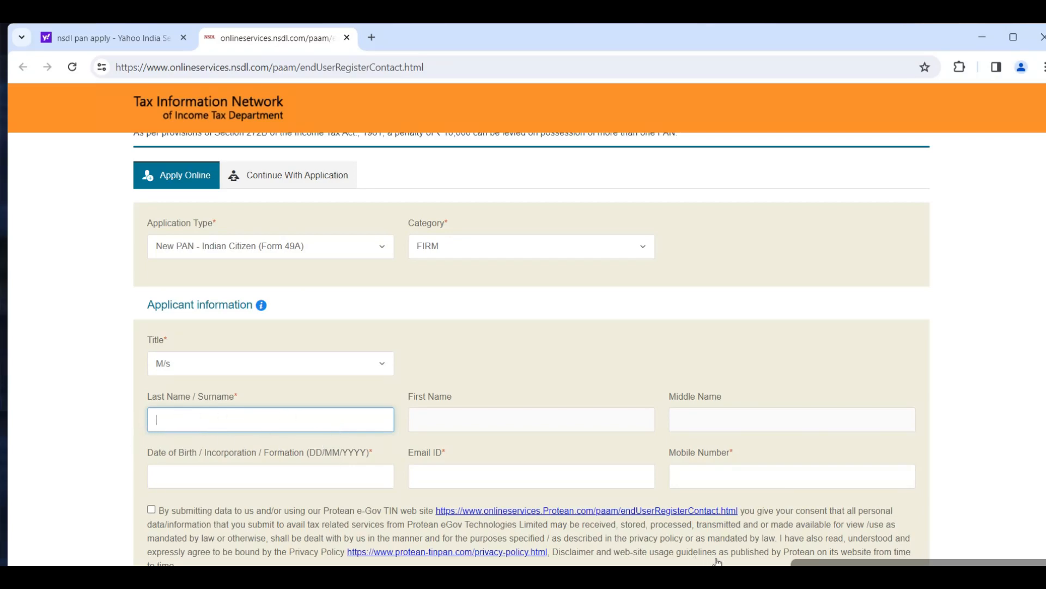
pyautogui.scroll(-3, 223, 425)
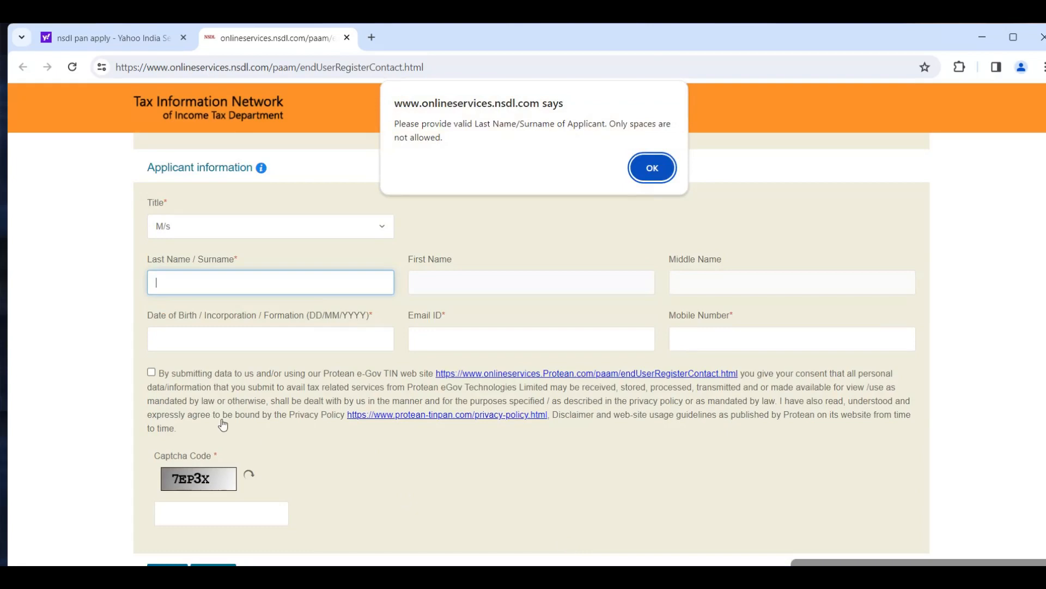
pyautogui.click(652, 168)
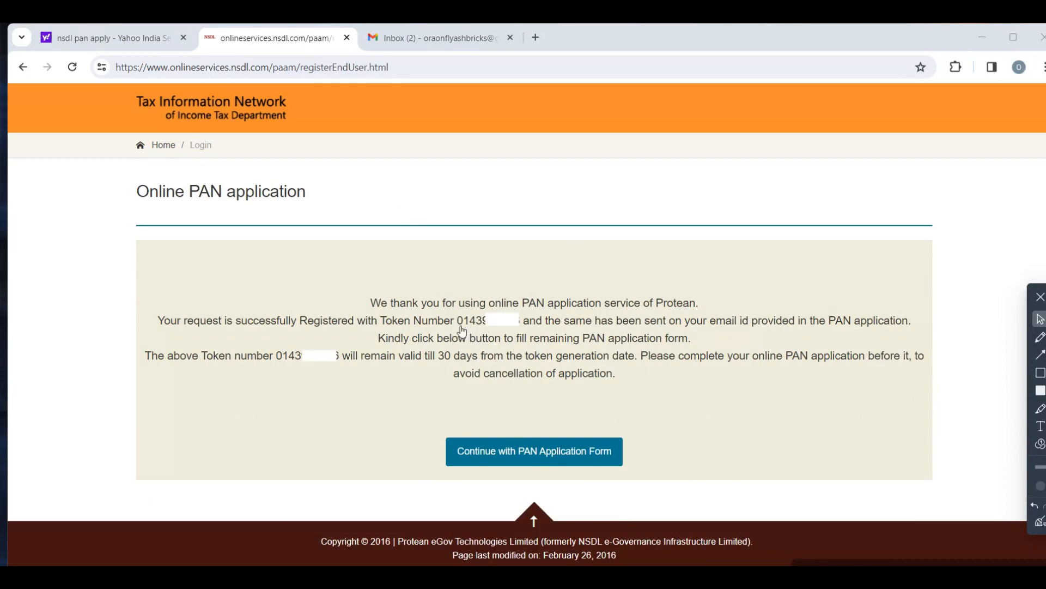
# - Continue with the PAN application form and try to save it as a draft
pyautogui.click(503, 459)
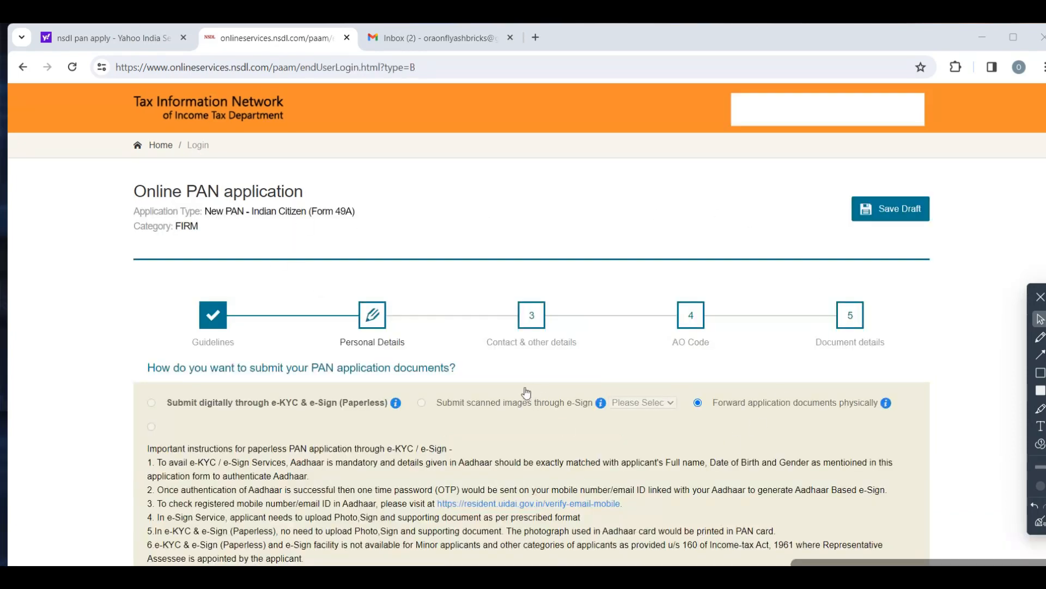
pyautogui.click(888, 213)
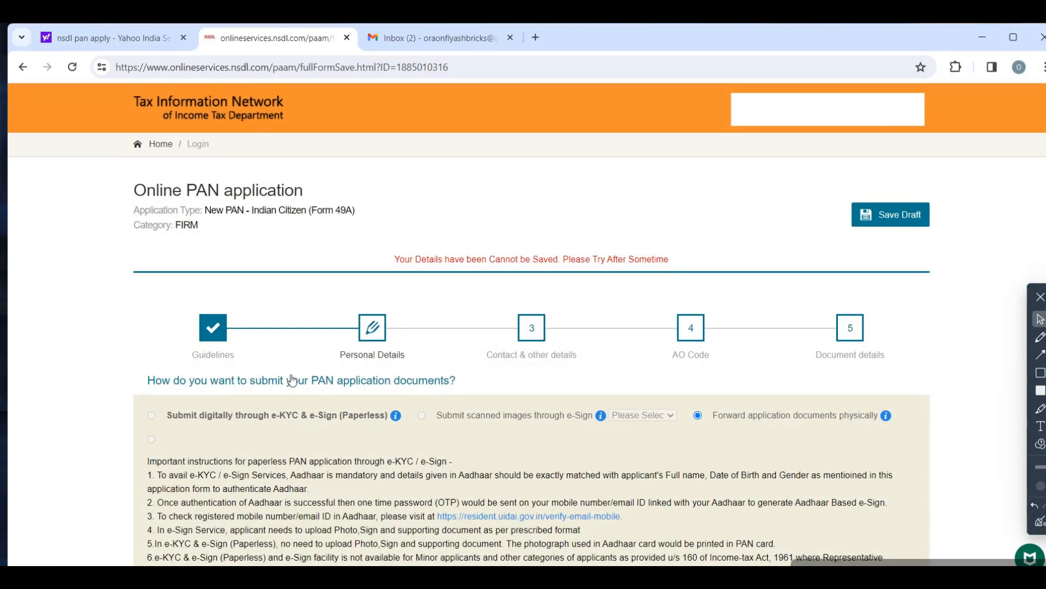
# - Review the personal details page from document submission mode to parents' details, and proceed to Contact & other details
pyautogui.scroll(-2, 289, 384)
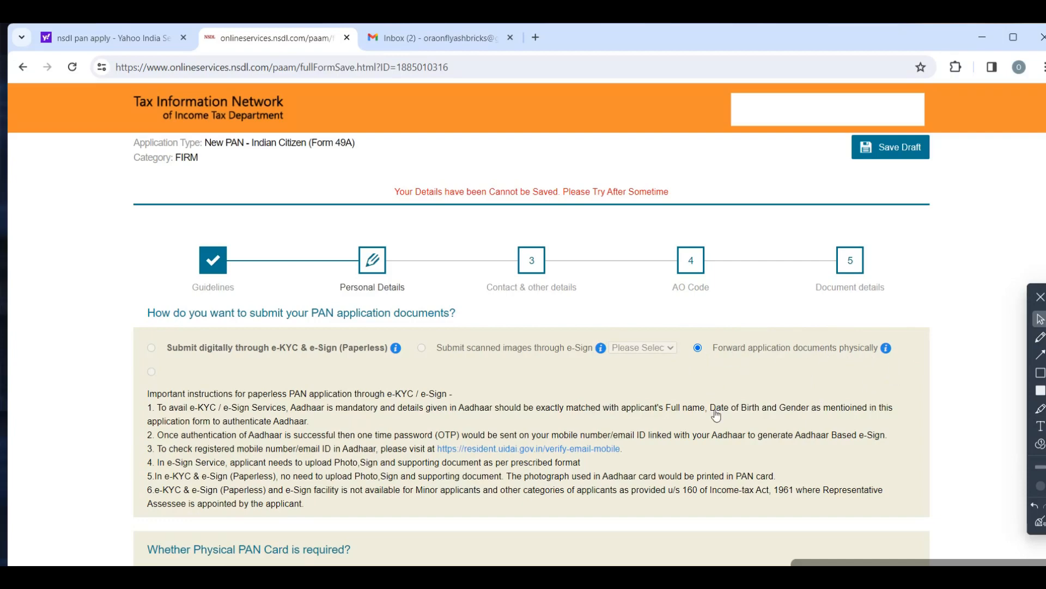
pyautogui.scroll(-3, 552, 325)
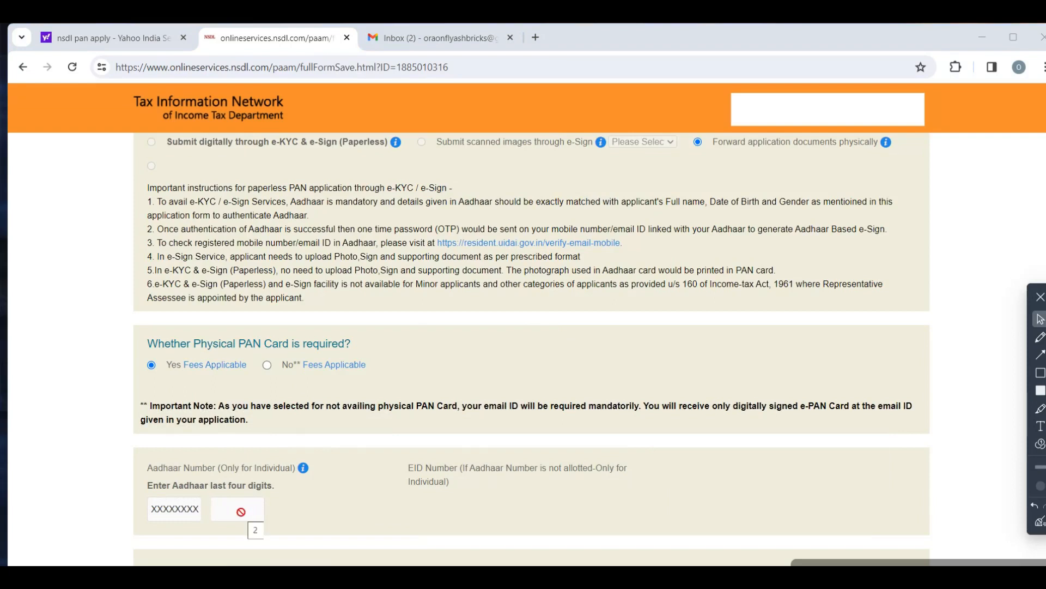
pyautogui.scroll(-1, 420, 532)
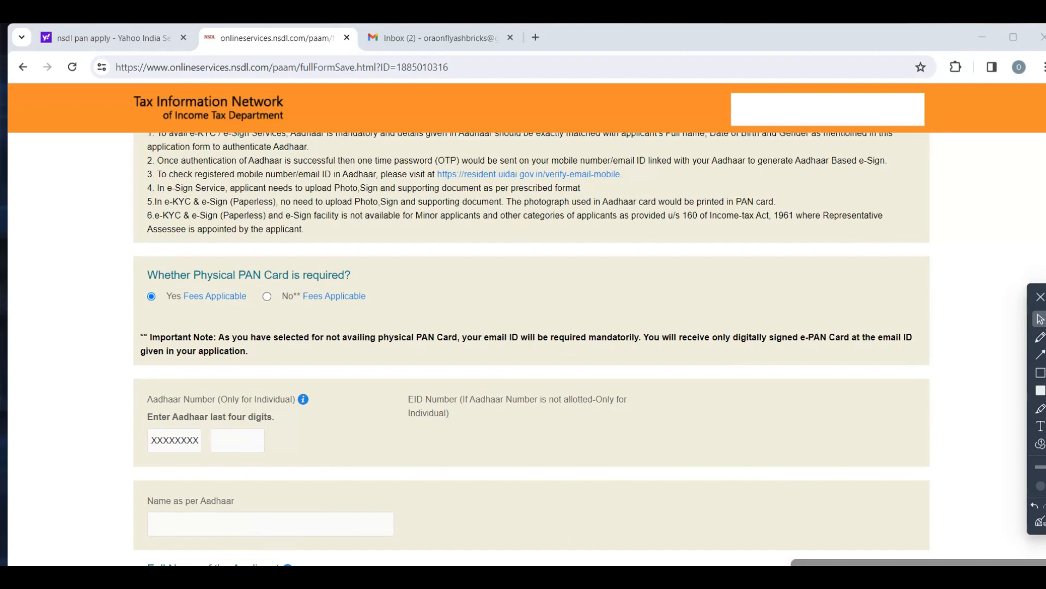
pyautogui.scroll(-5, 563, 465)
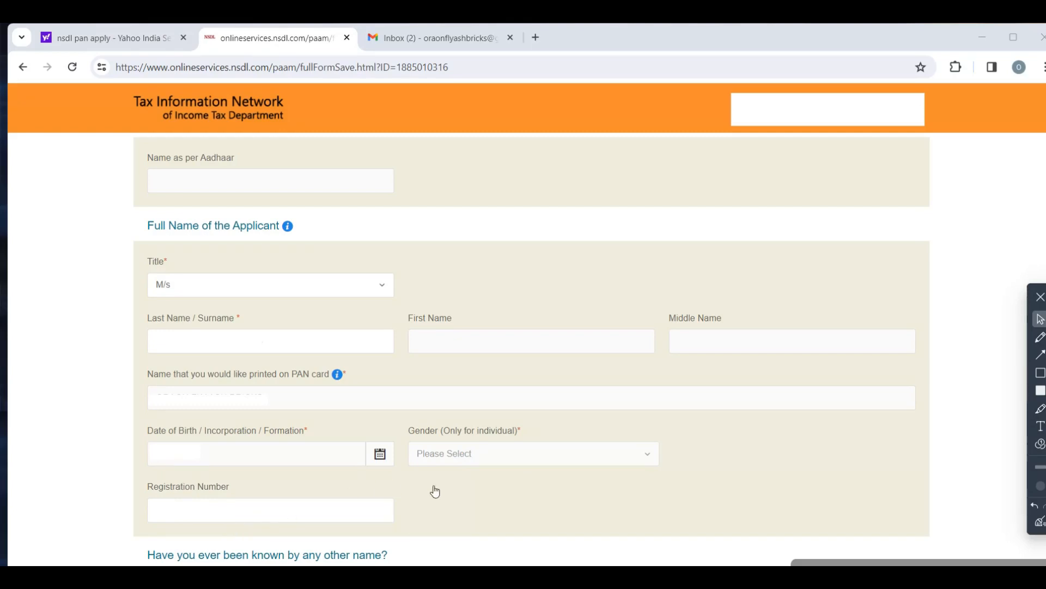
pyautogui.scroll(-6, 327, 387)
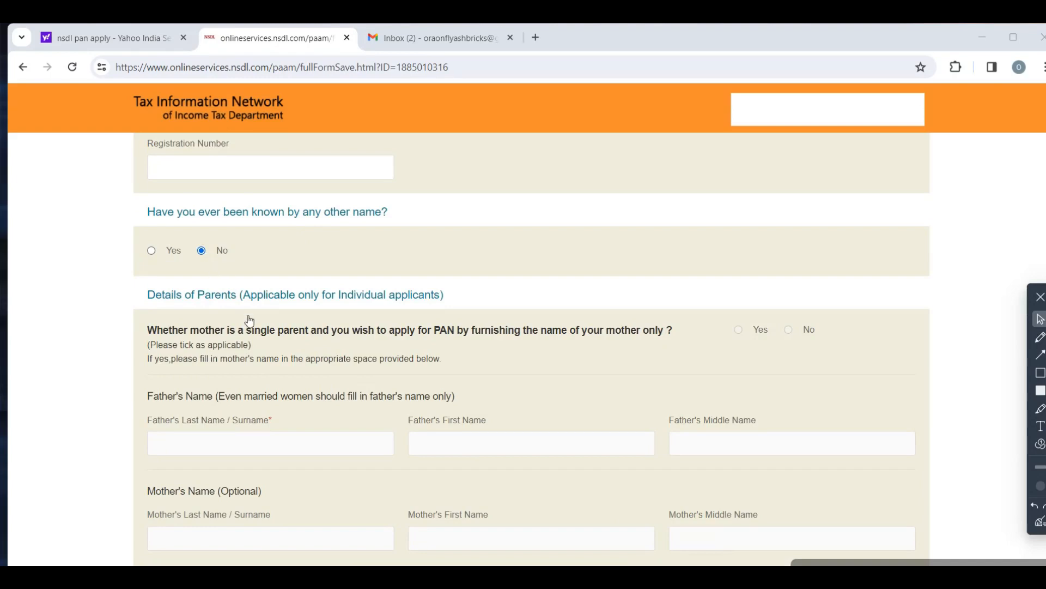
pyautogui.scroll(-1, 250, 322)
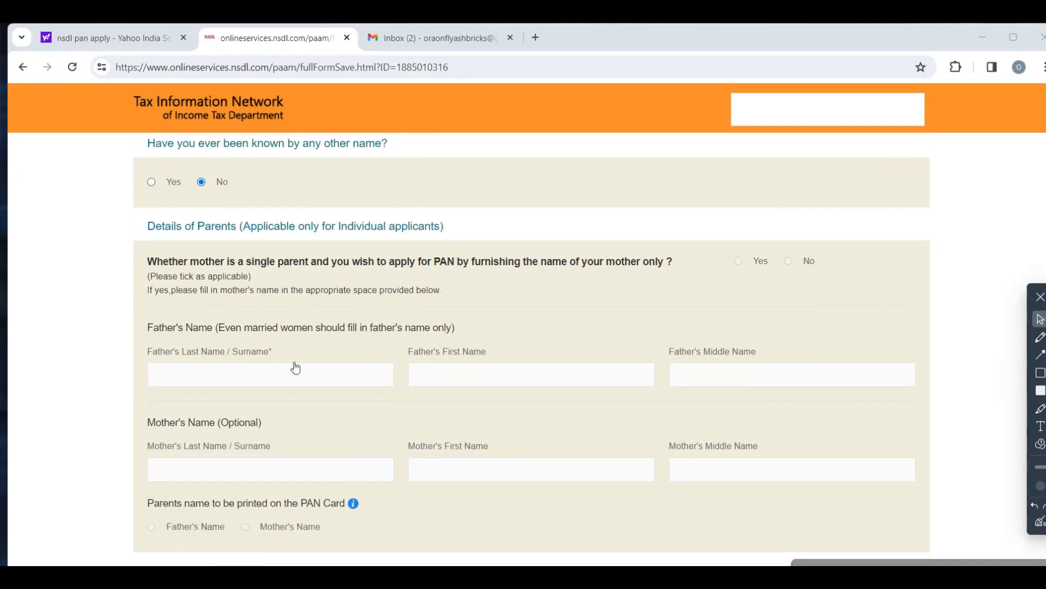
pyautogui.scroll(-1, 292, 479)
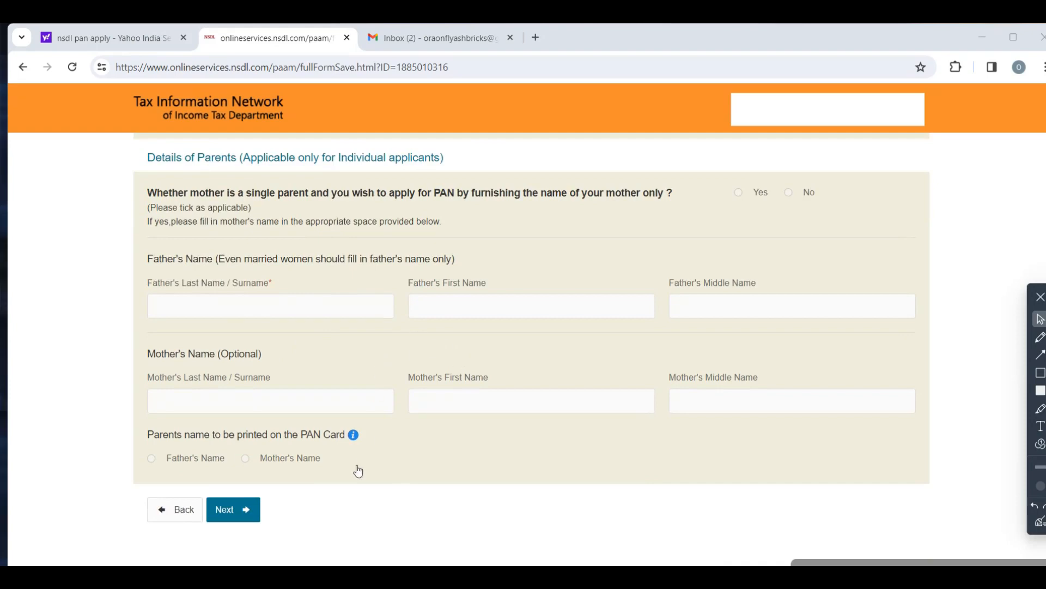
pyautogui.click(246, 509)
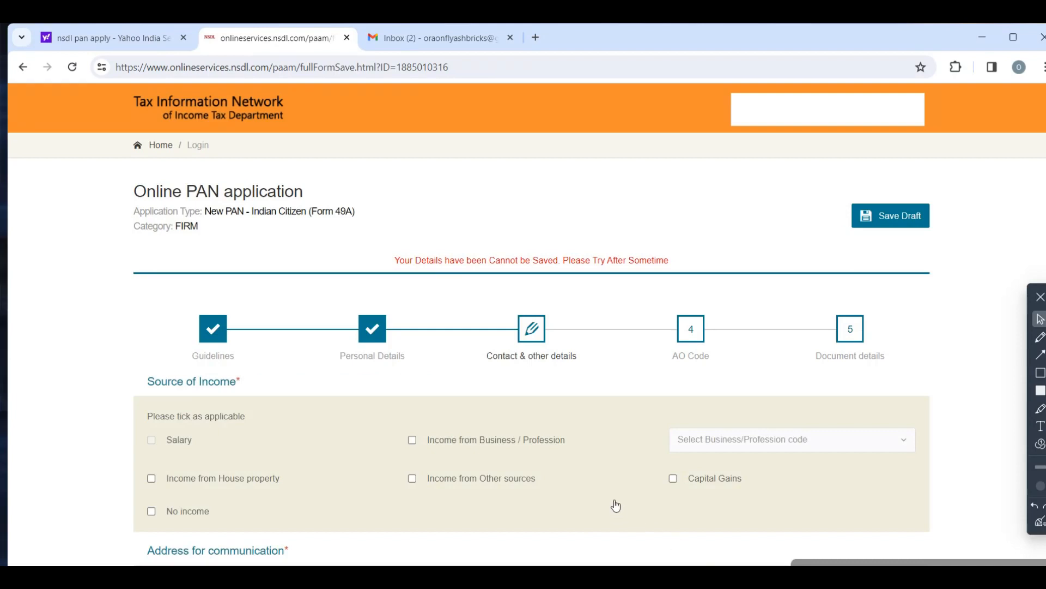
# - Mark Income from Business / Profession as the source of income and proceed past the contact details to the AO Code stage
pyautogui.scroll(-1, 354, 347)
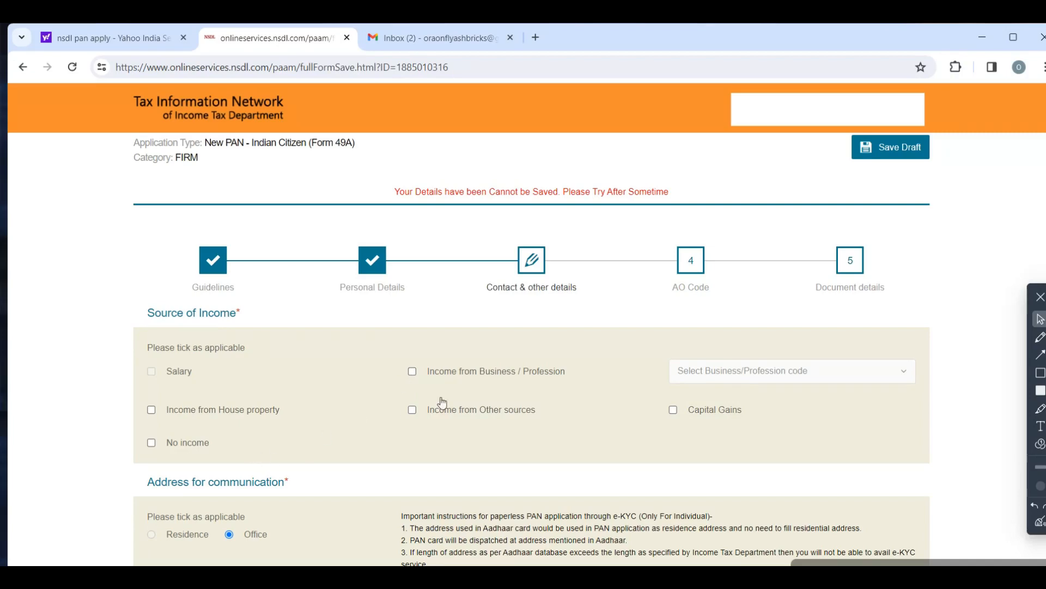
pyautogui.click(412, 372)
pyautogui.scroll(-1, 510, 439)
pyautogui.scroll(-2, 511, 440)
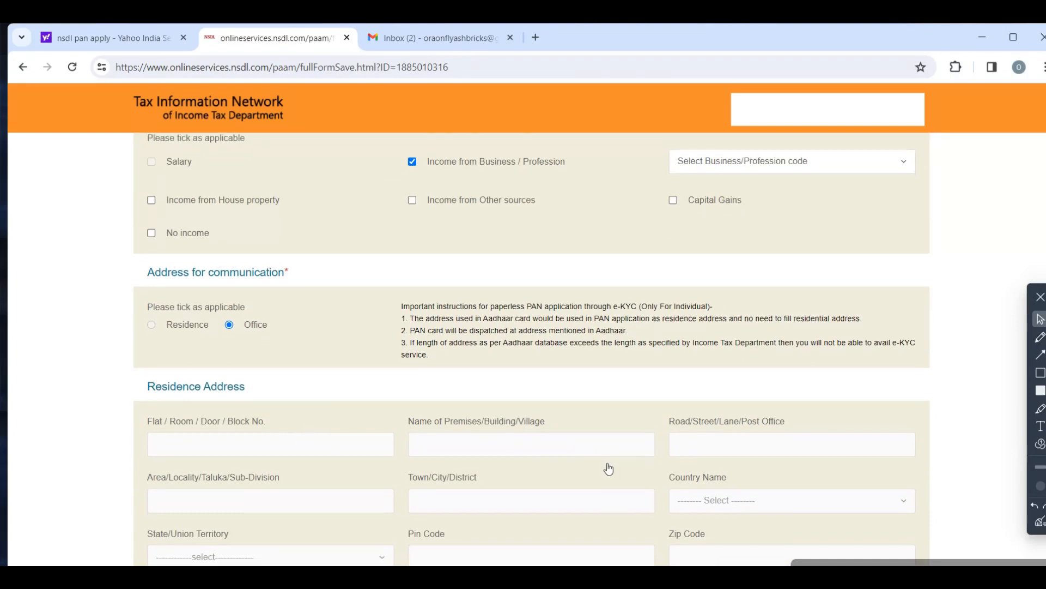
pyautogui.scroll(-2, 605, 463)
pyautogui.scroll(-1, 605, 470)
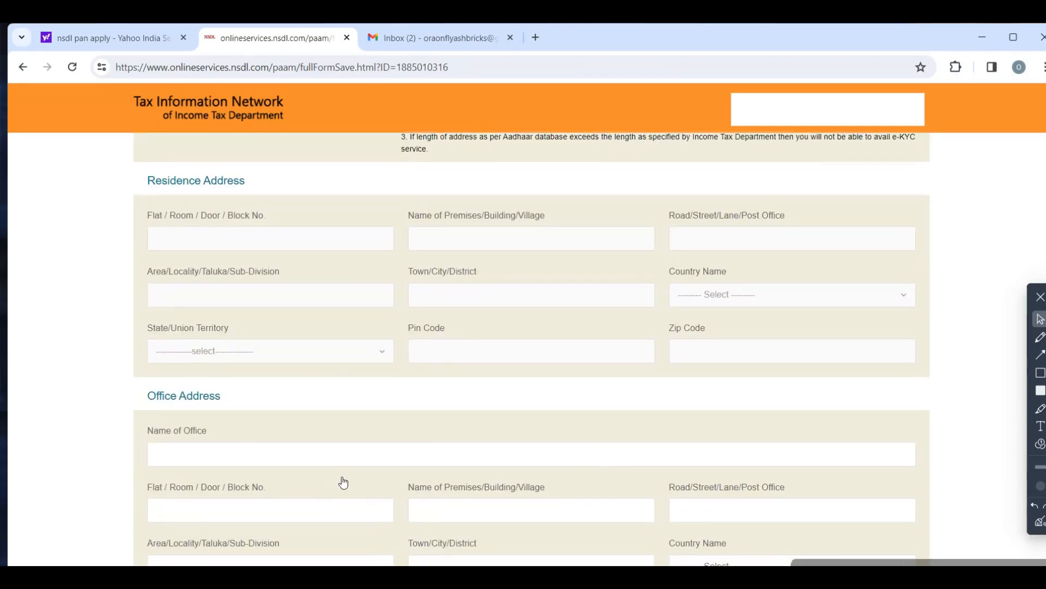
pyautogui.scroll(-1, 341, 481)
pyautogui.scroll(-1, 457, 439)
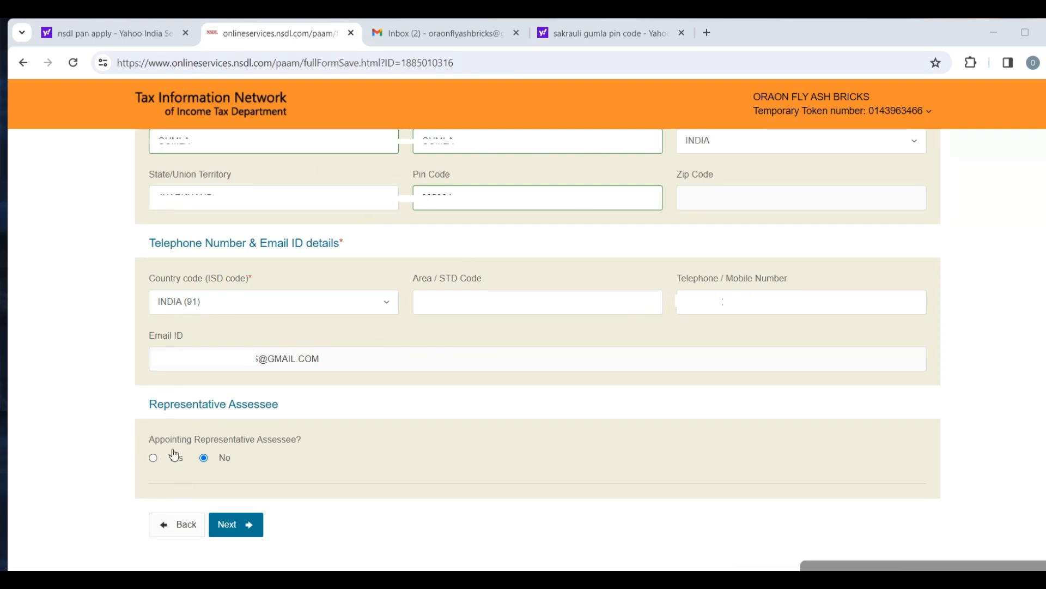
pyautogui.click(229, 526)
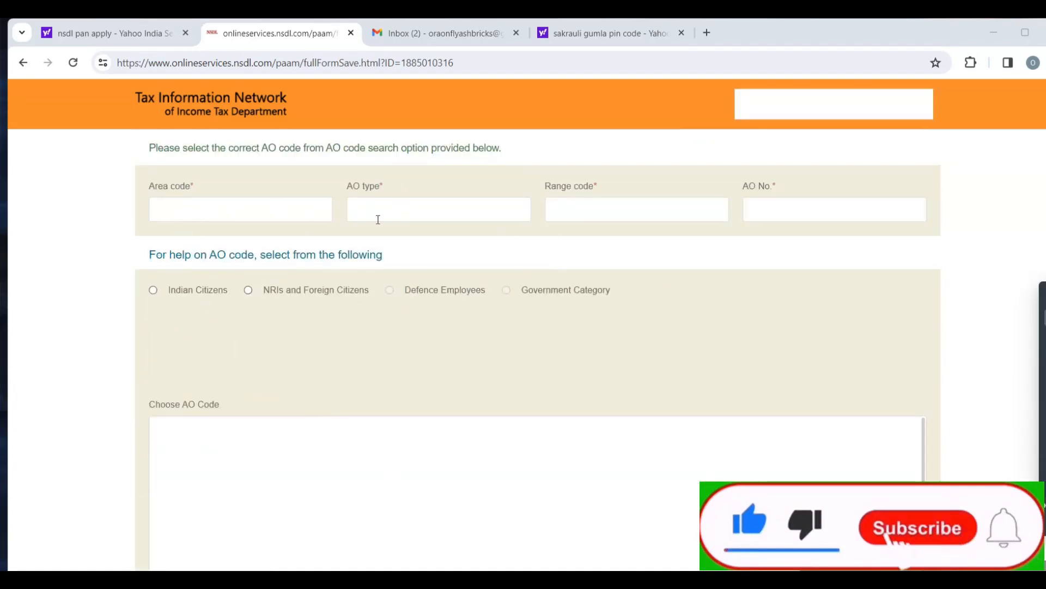
# - Set the AO code search to Indian Citizens with state JHARKHAND and city SAHIBGANJ
pyautogui.click(154, 291)
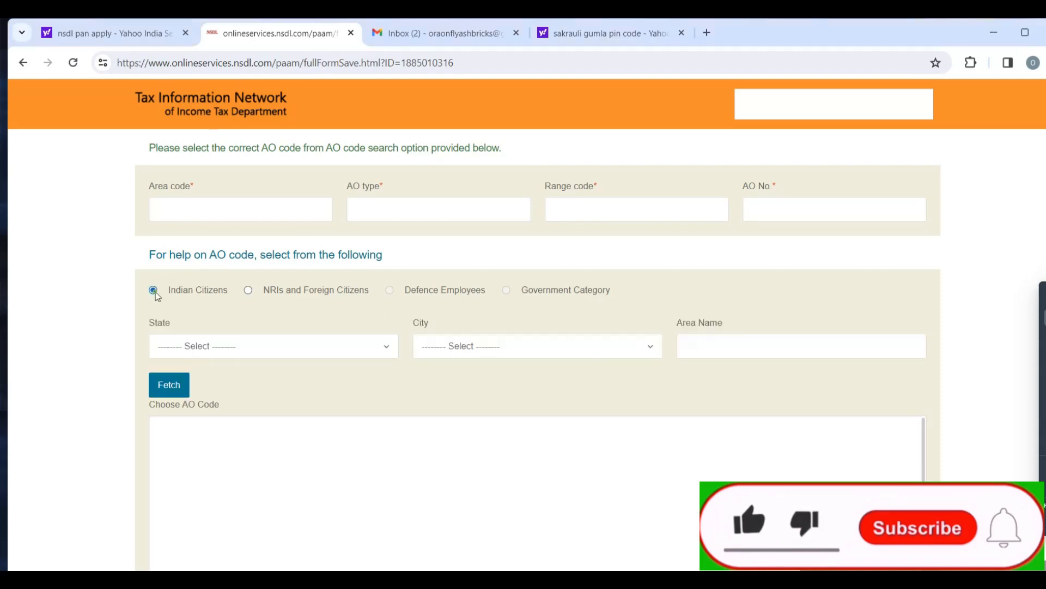
pyautogui.click(177, 340)
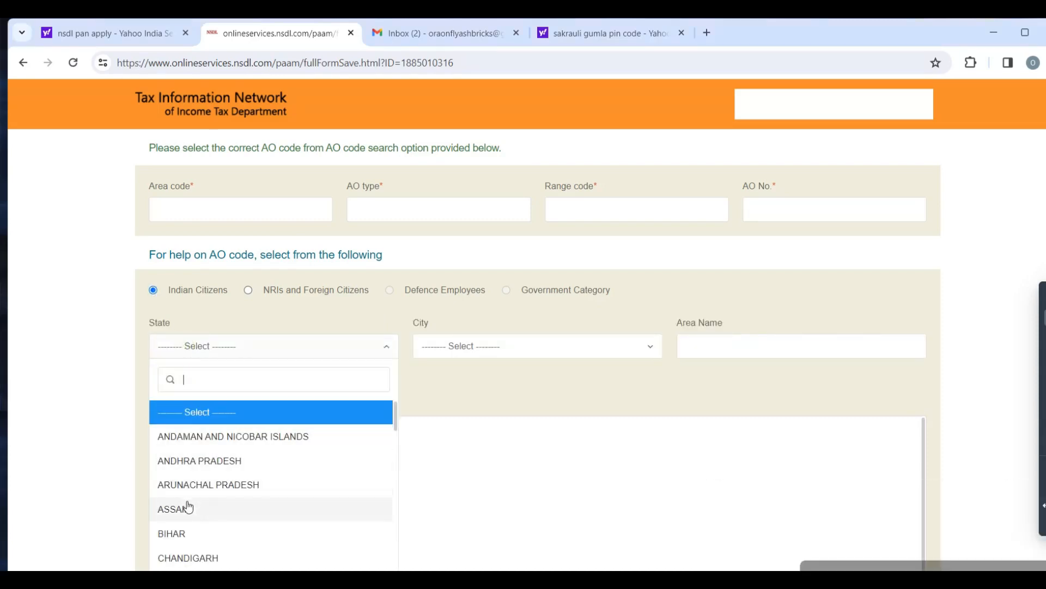
pyautogui.scroll(-3, 201, 540)
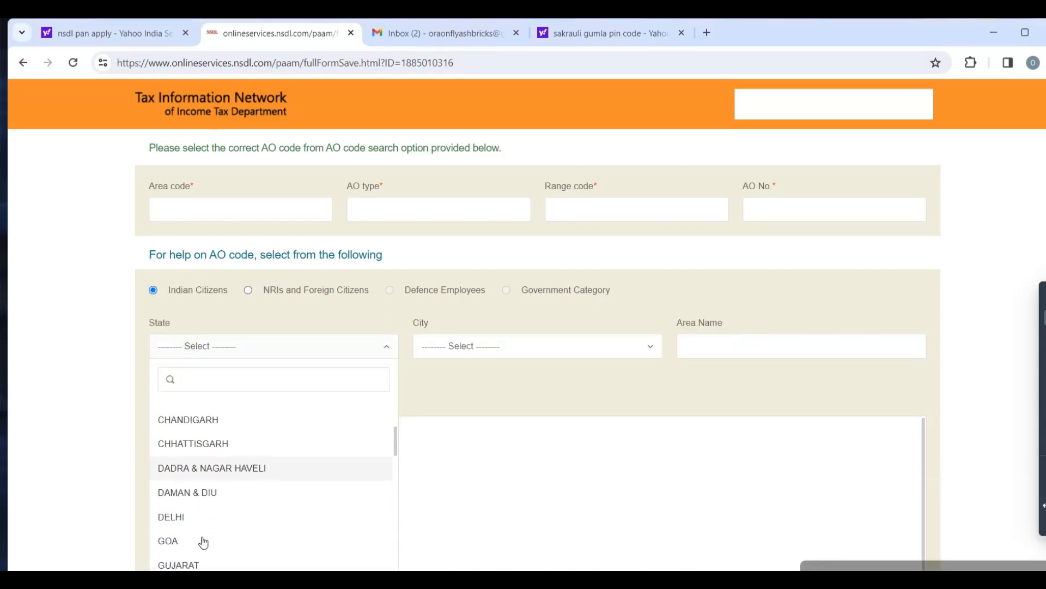
pyautogui.scroll(-3, 207, 539)
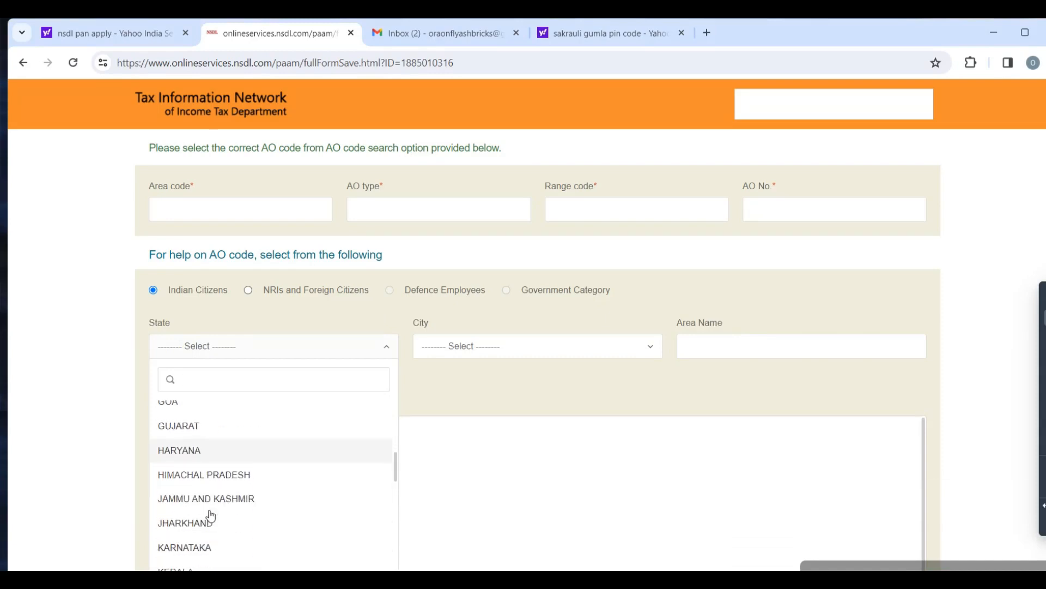
pyautogui.click(199, 523)
pyautogui.click(449, 349)
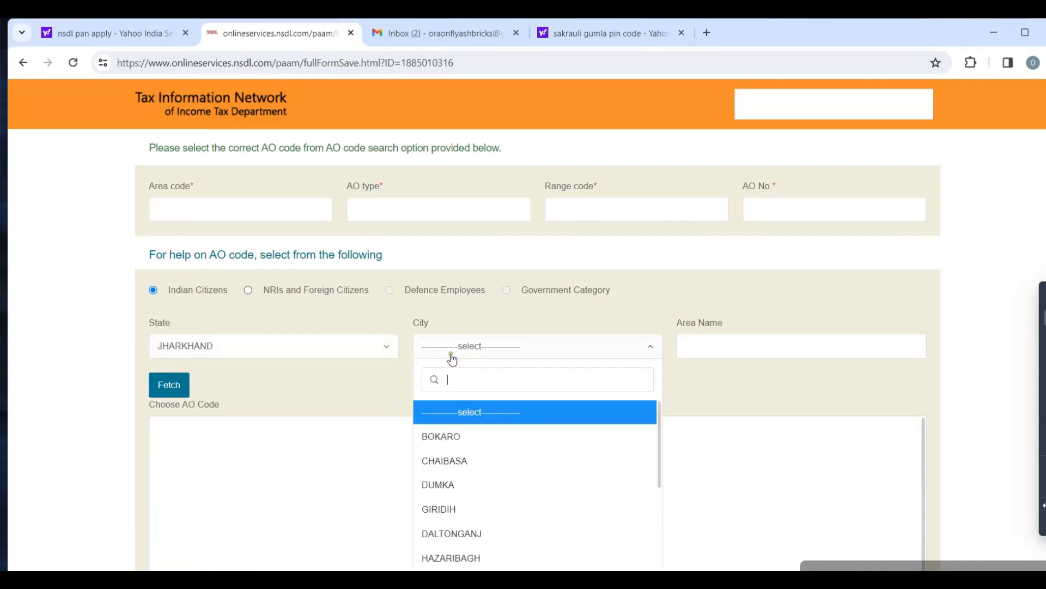
pyautogui.scroll(-5, 463, 494)
pyautogui.click(454, 493)
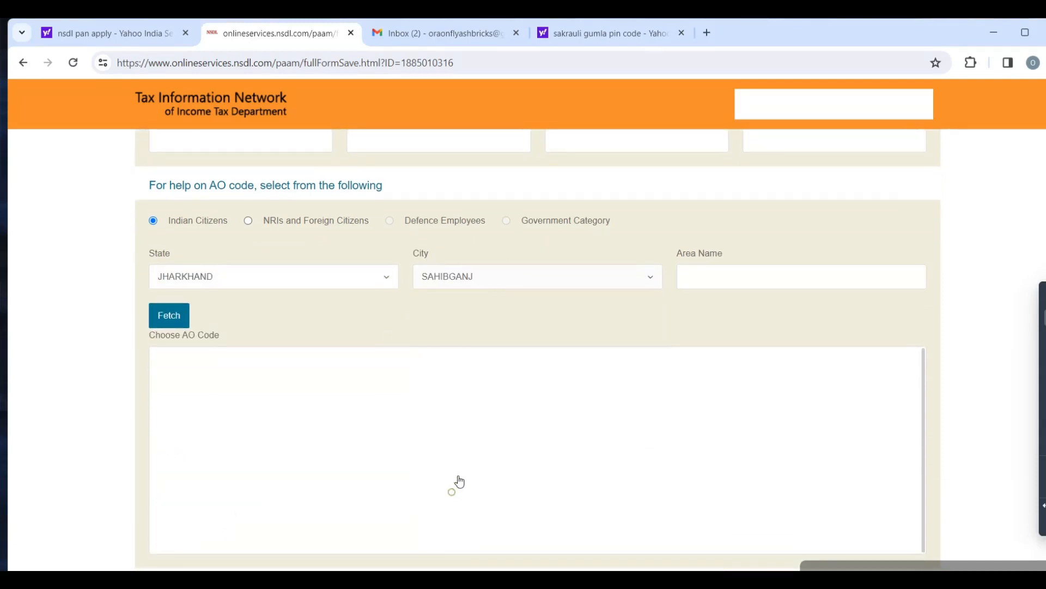
# - Fetch and choose the AO code for ITO WARD 3(5), SAHIBGANJ, and proceed to Document details
pyautogui.click(192, 326)
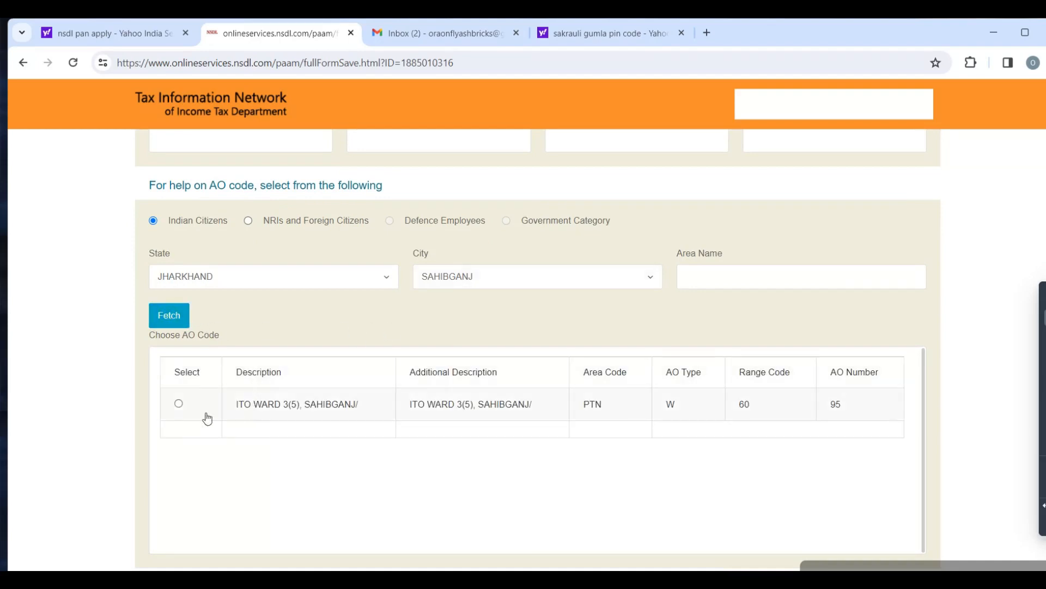
pyautogui.click(179, 403)
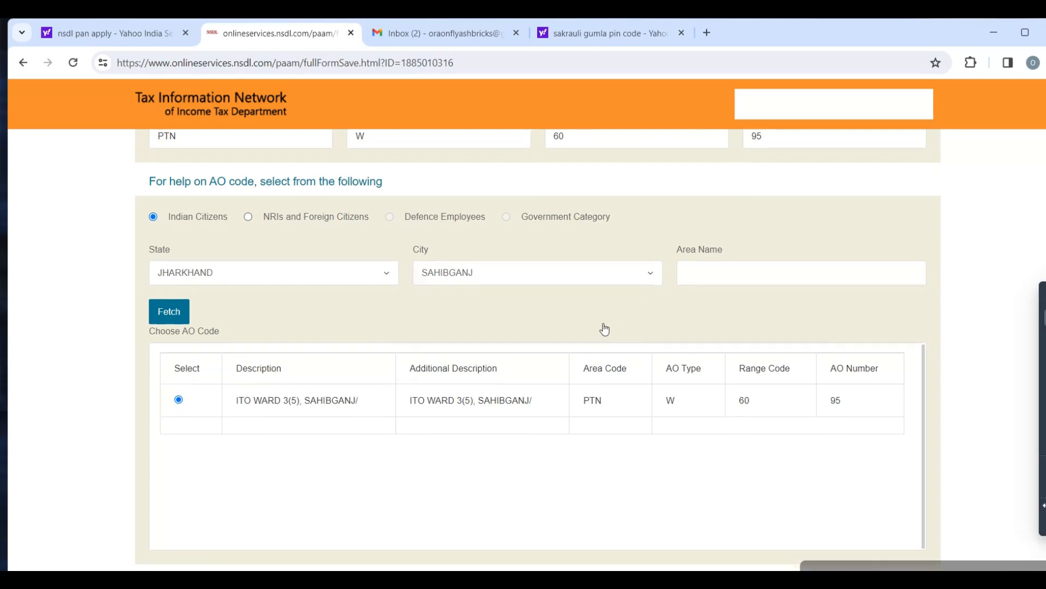
pyautogui.scroll(-1, 388, 495)
pyautogui.click(260, 530)
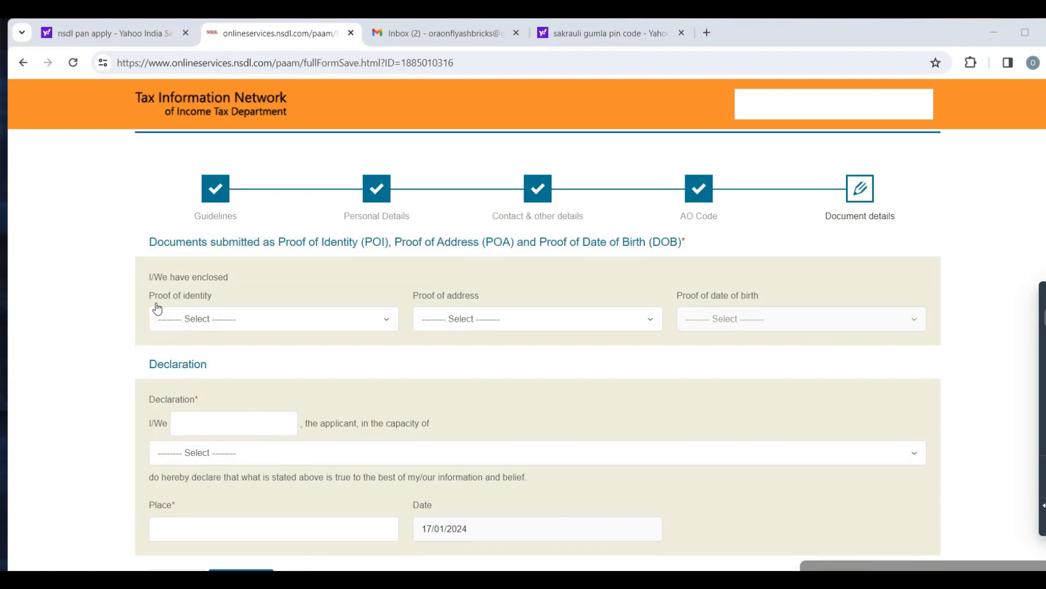
# - Choose Partnership Deed as the firm's proof of identity
pyautogui.click(218, 319)
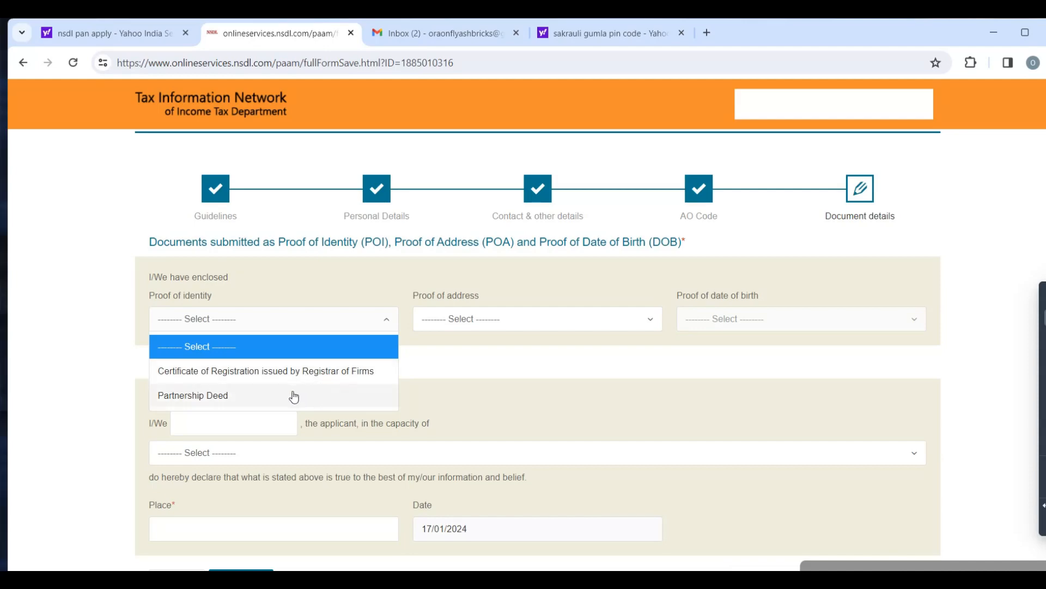
pyautogui.click(252, 397)
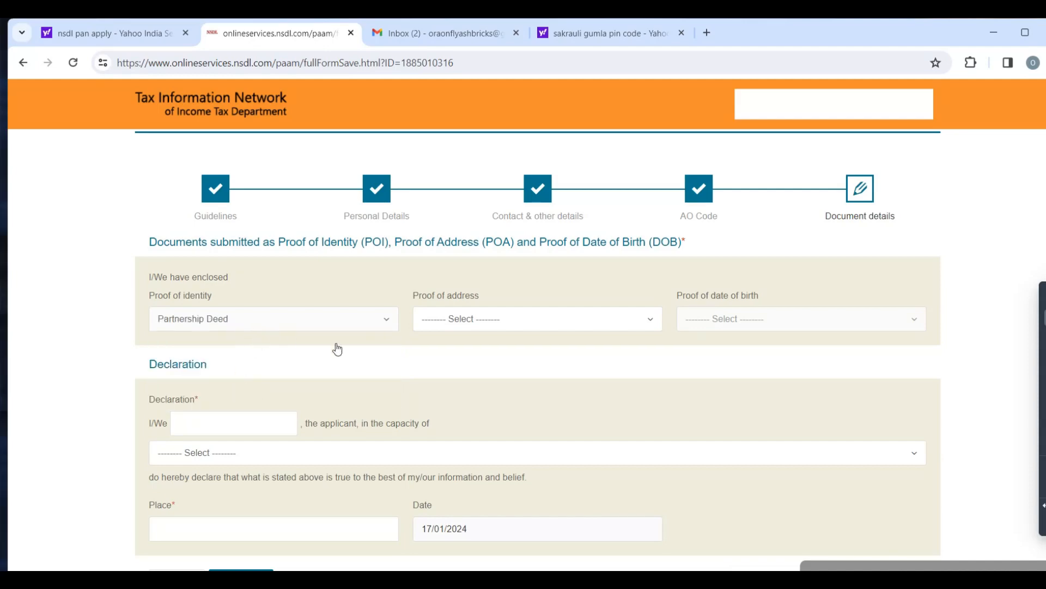
# - Choose Partnership Deed as the firm's proof of address and Partner as the applicant's capacity in the declaration
pyautogui.click(443, 326)
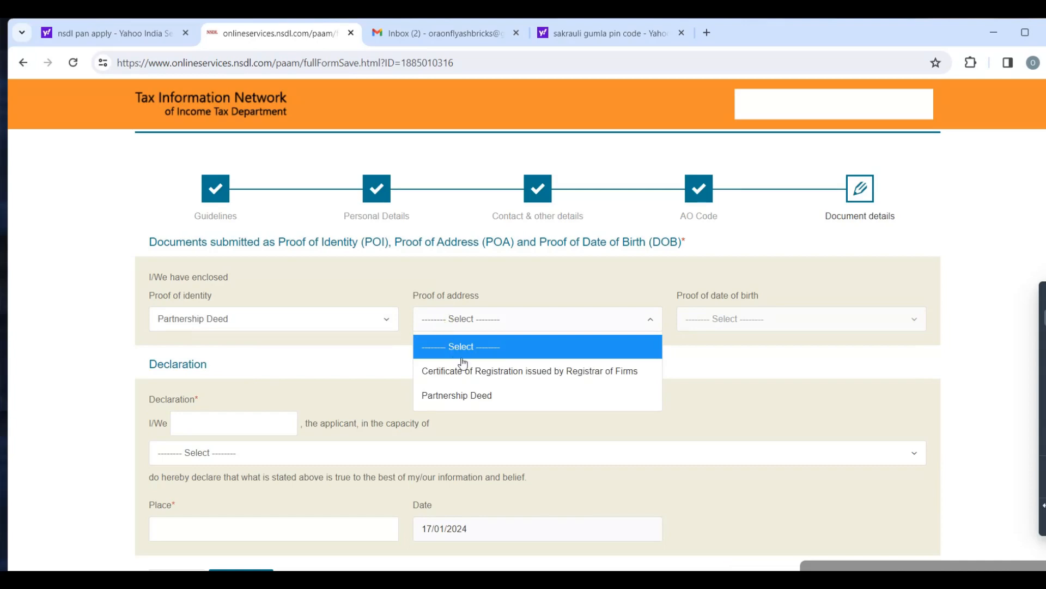
pyautogui.click(479, 402)
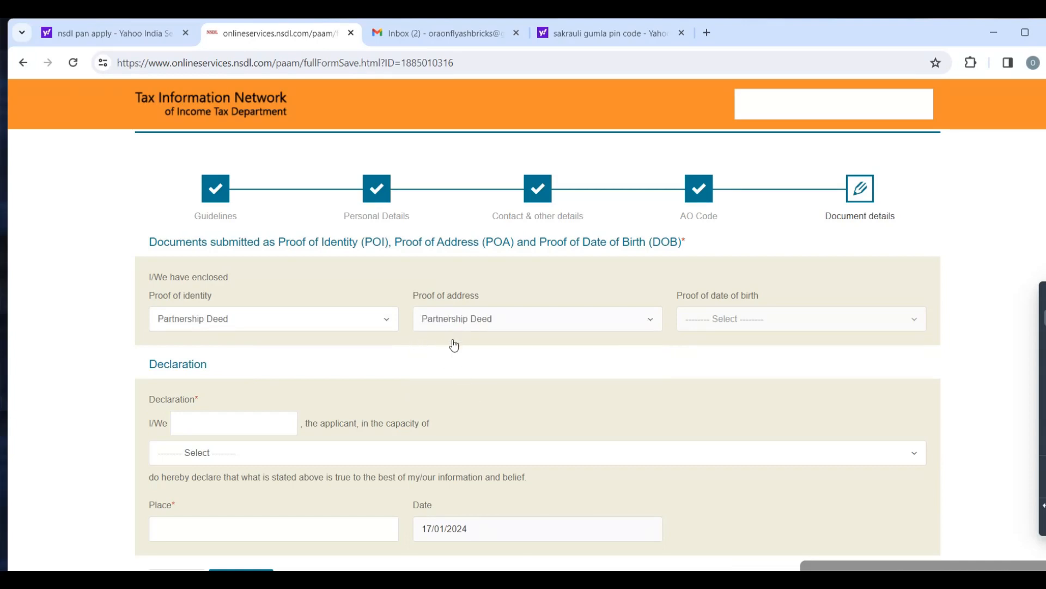
pyautogui.click(201, 426)
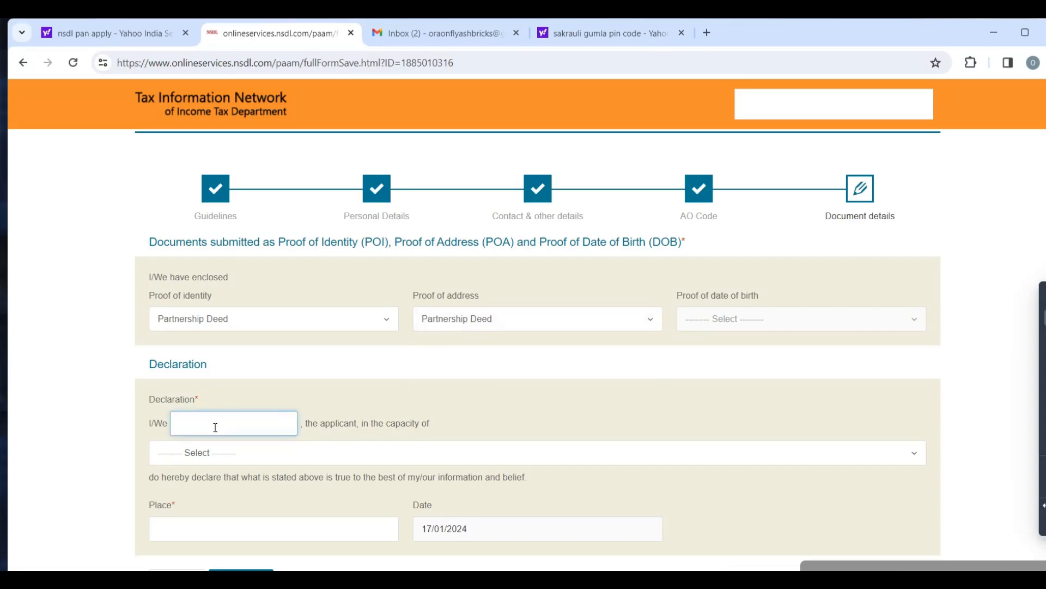
pyautogui.click(222, 455)
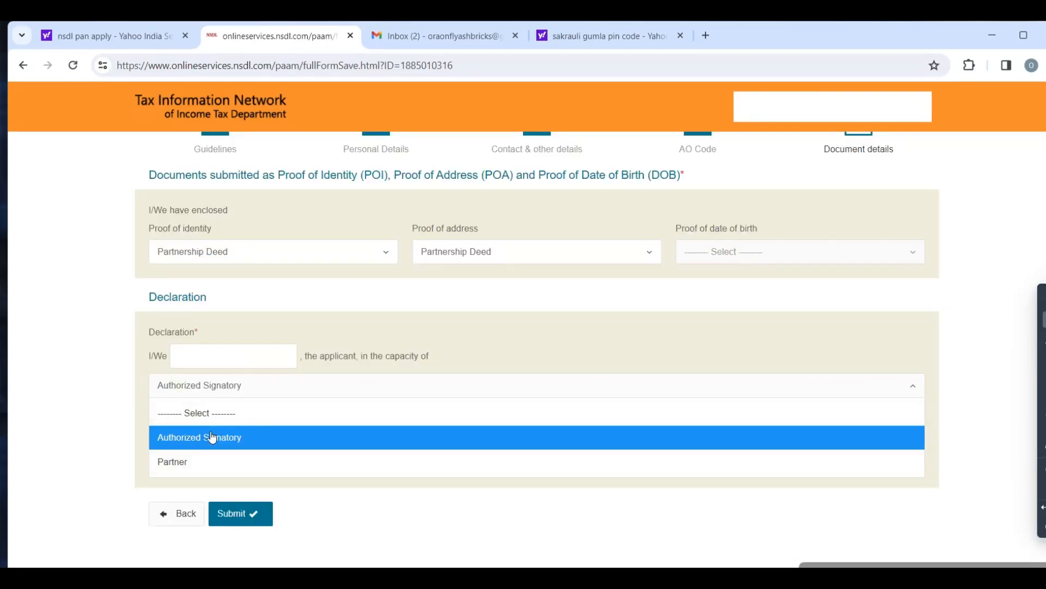
pyautogui.click(181, 463)
# - Switch the applicant's capacity in the declaration to Authorized Signatory
pyautogui.click(219, 353)
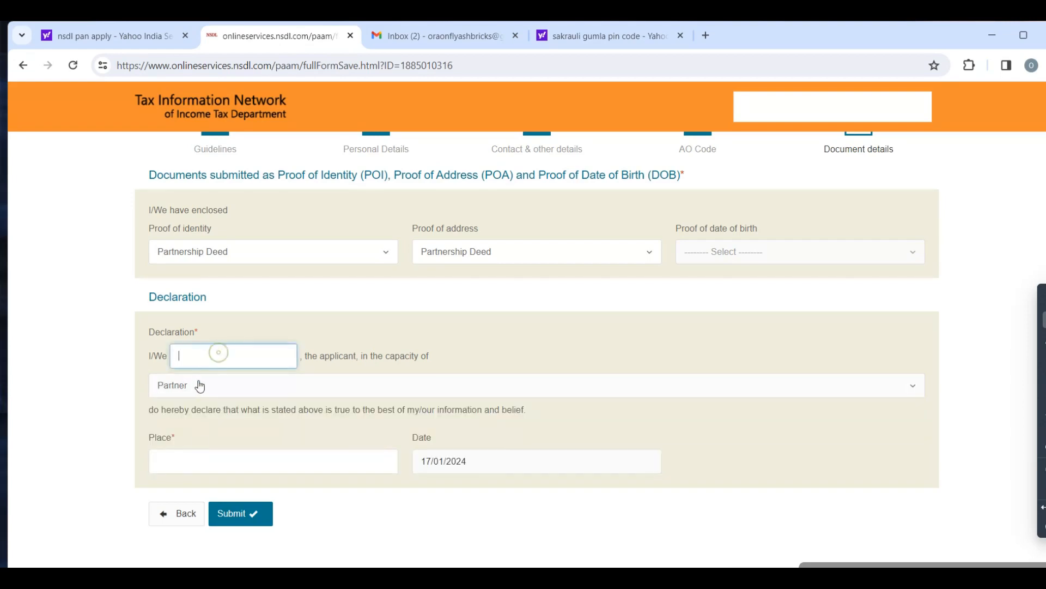
pyautogui.click(190, 387)
pyautogui.click(206, 437)
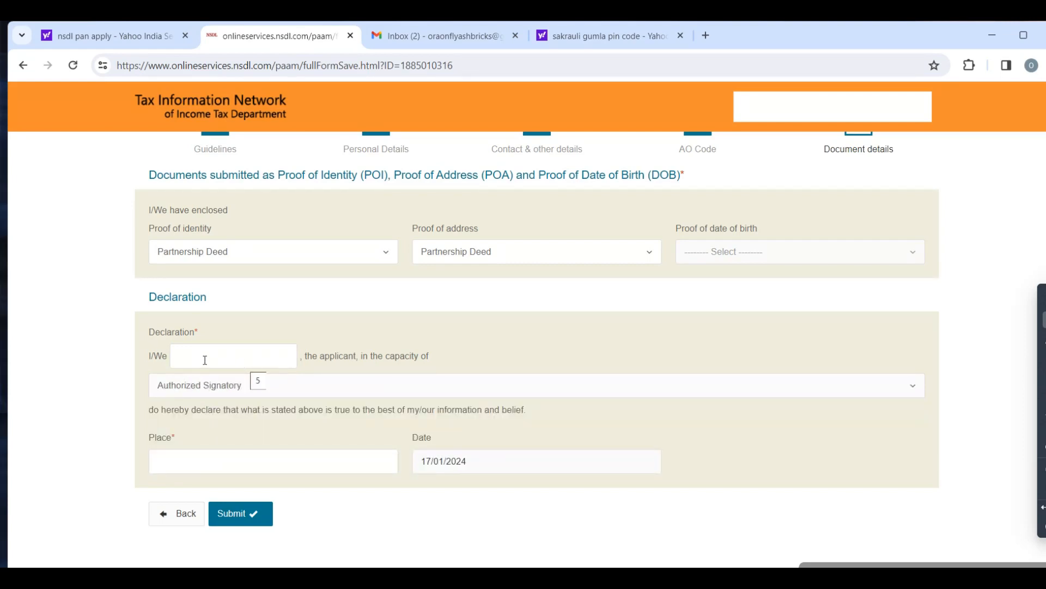
# - Submit the application form, review the completed details and proceed to the mode of payment
pyautogui.click(248, 519)
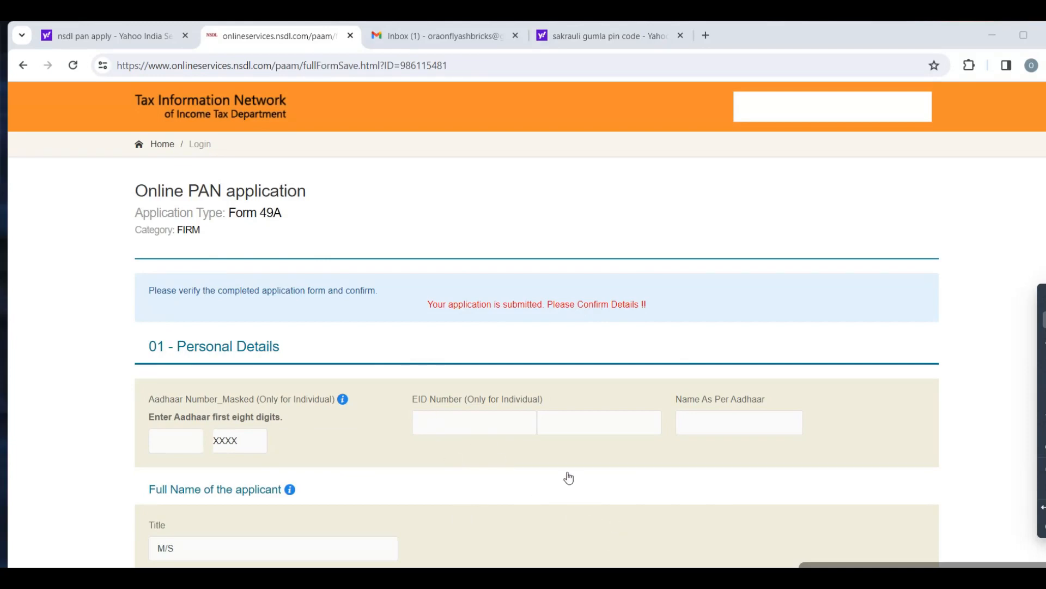
pyautogui.scroll(-10, 614, 498)
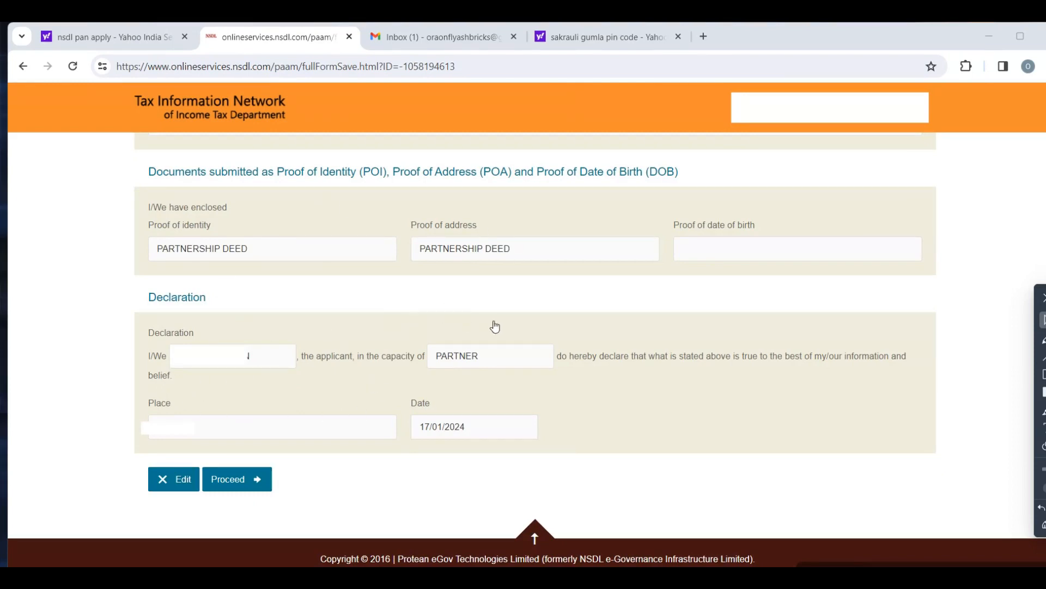
pyautogui.click(223, 480)
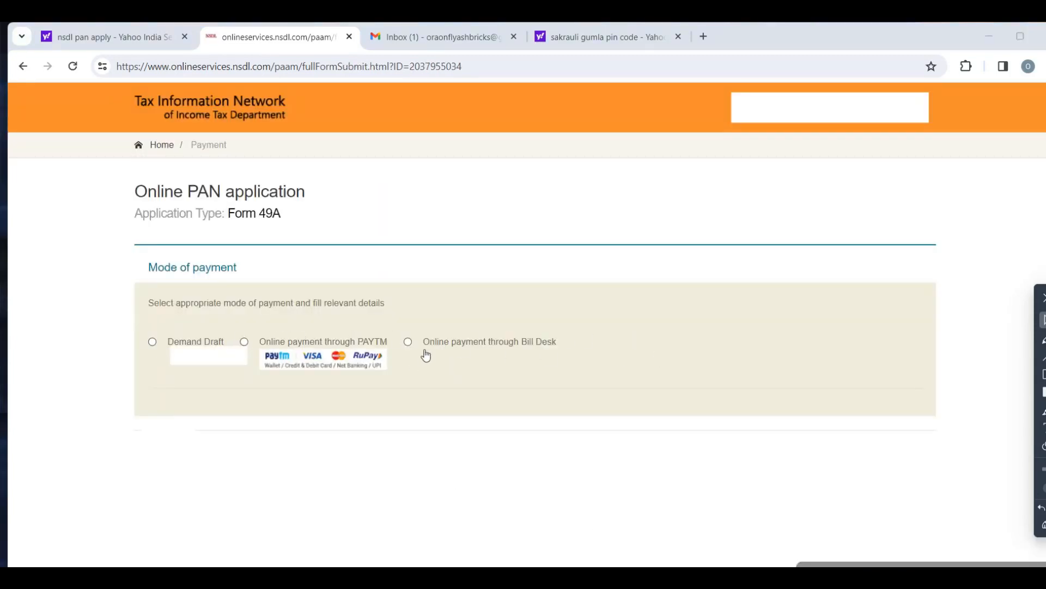
# - Select online payment through Bill Desk with the terms of service accepted, and confirm the application fee payment
pyautogui.click(406, 342)
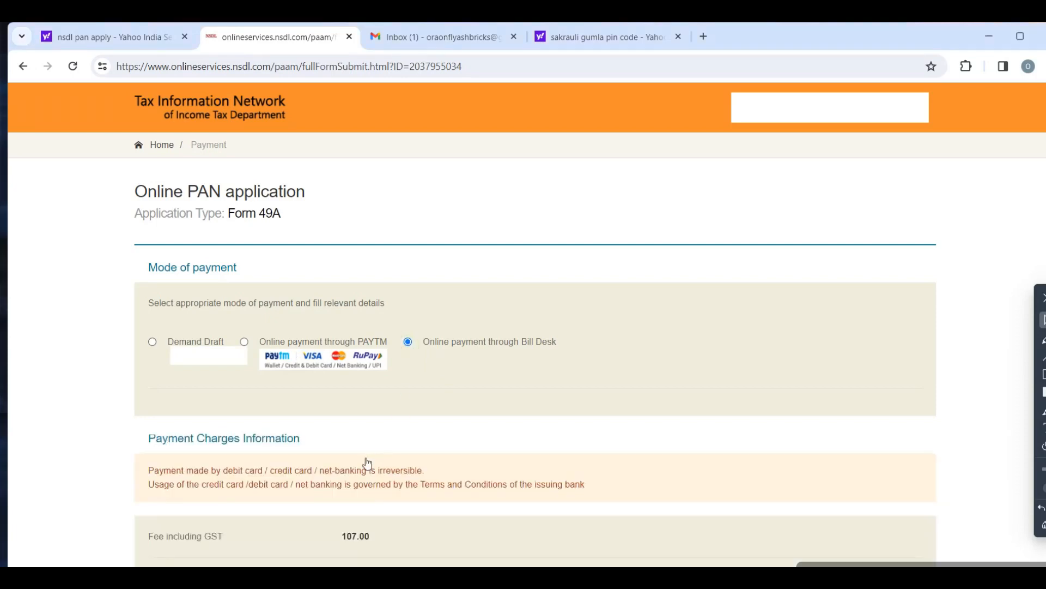
pyautogui.scroll(-4, 370, 463)
pyautogui.scroll(-3, 372, 460)
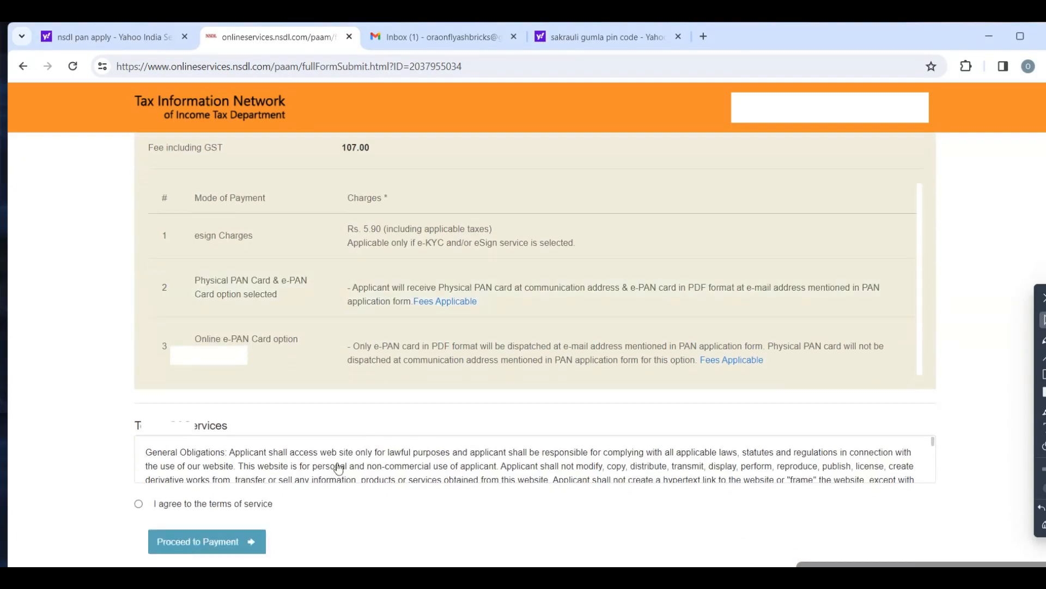
pyautogui.click(138, 504)
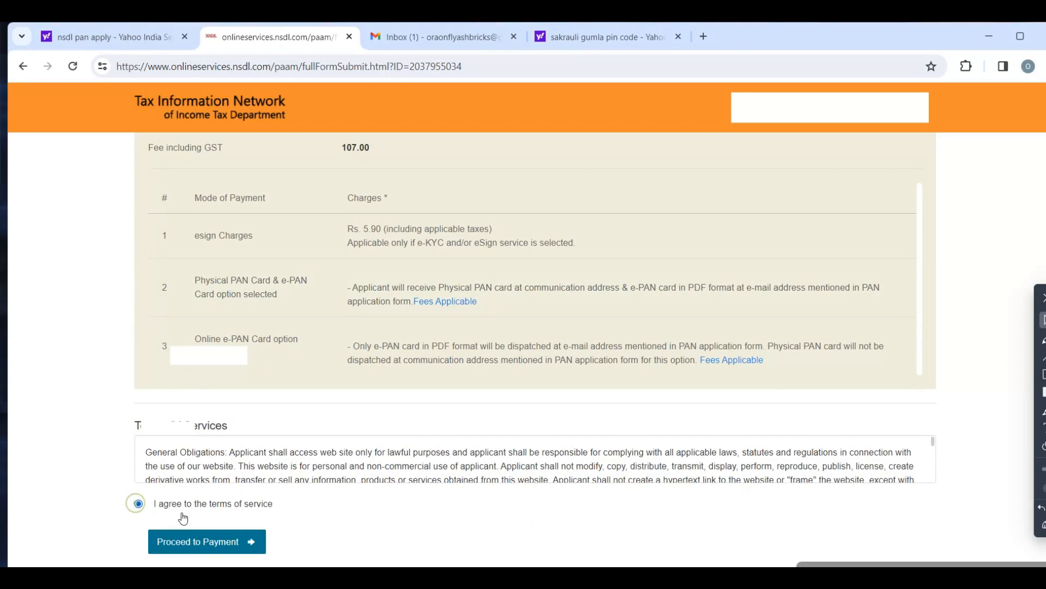
pyautogui.click(228, 548)
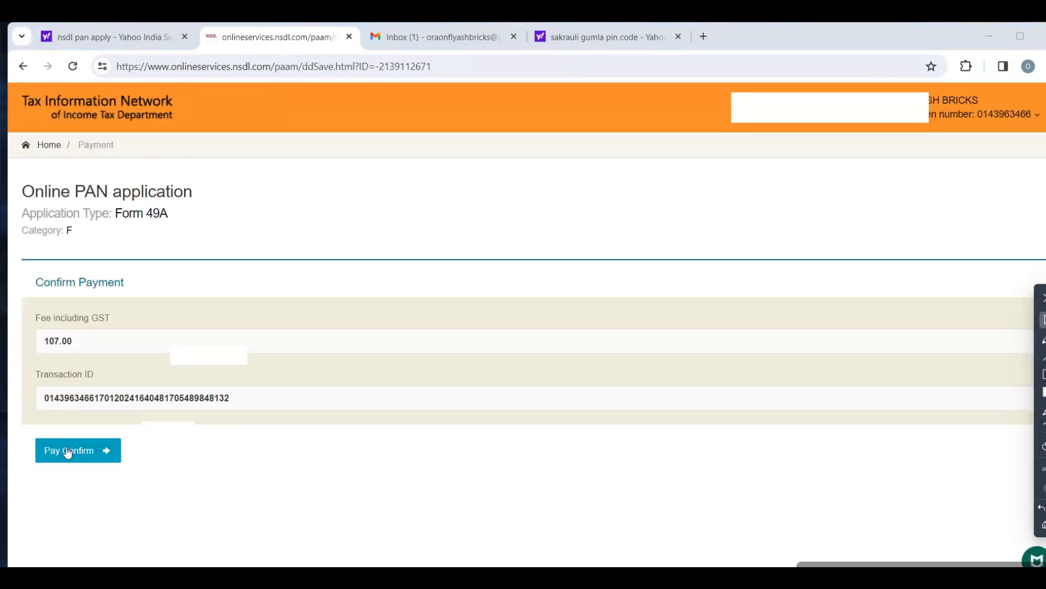
pyautogui.click(60, 453)
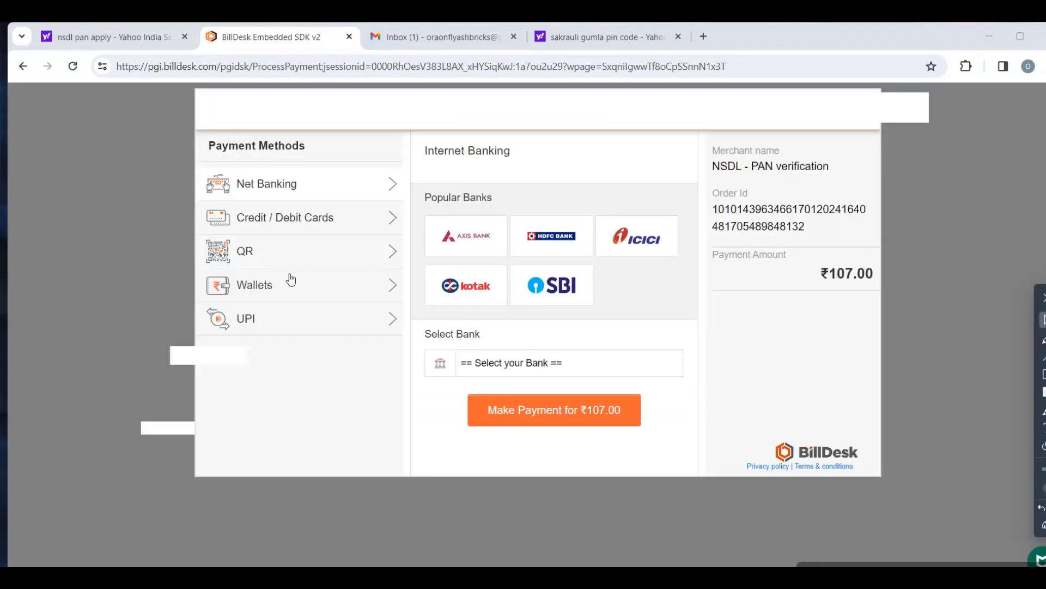
# - Reveal the UPI QR code to pay the fee, and continue from the payment receipt to the acknowledgement
pyautogui.click(254, 322)
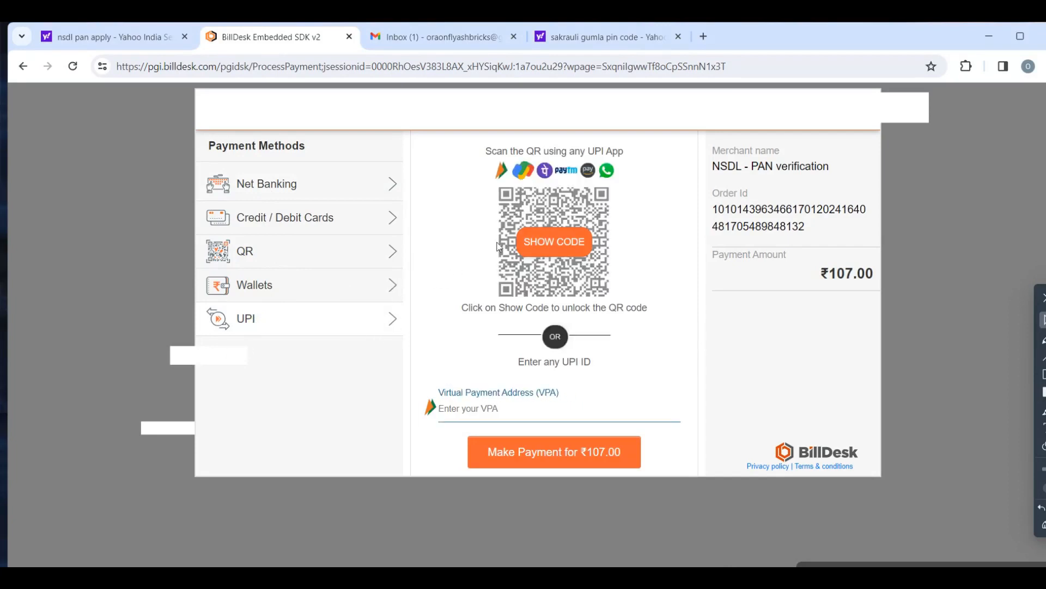
pyautogui.click(554, 241)
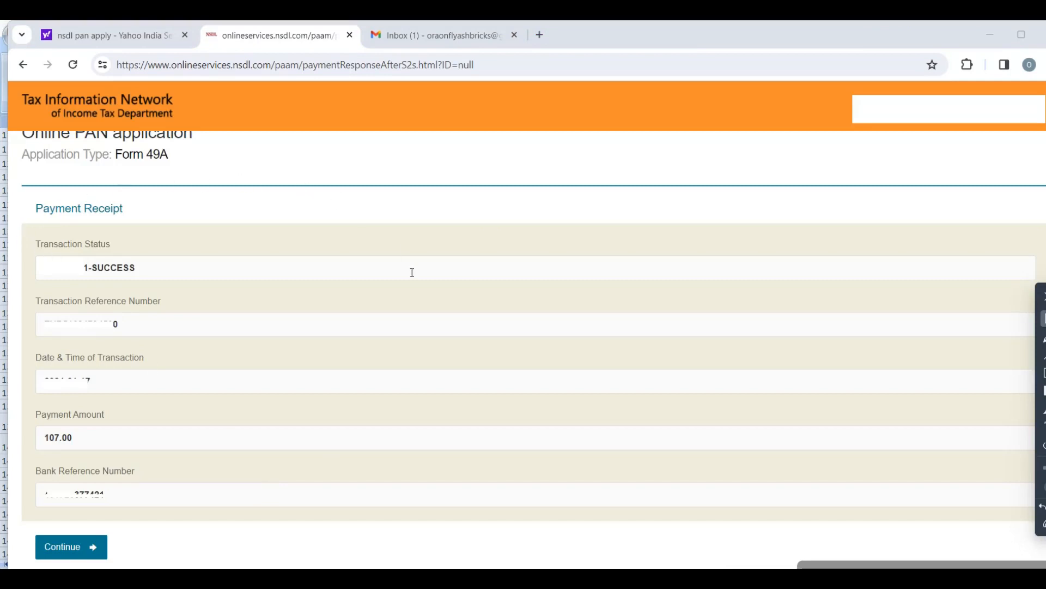
pyautogui.click(60, 552)
pyautogui.click(536, 390)
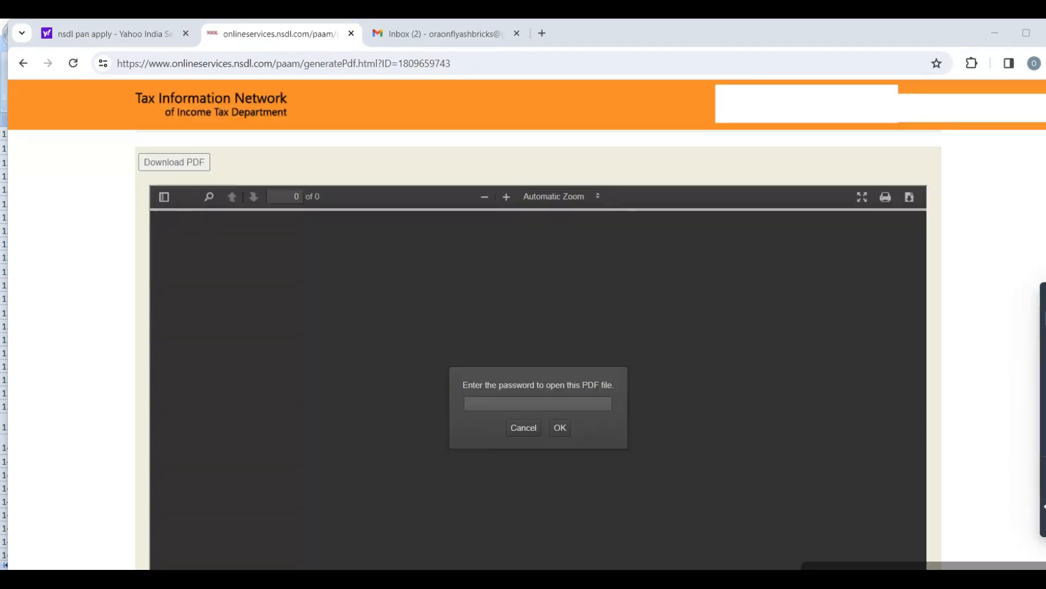
# - Check the acknowledgement instructions for the PDF password format and activate the password field of the application PDF
pyautogui.scroll(5, 439, 461)
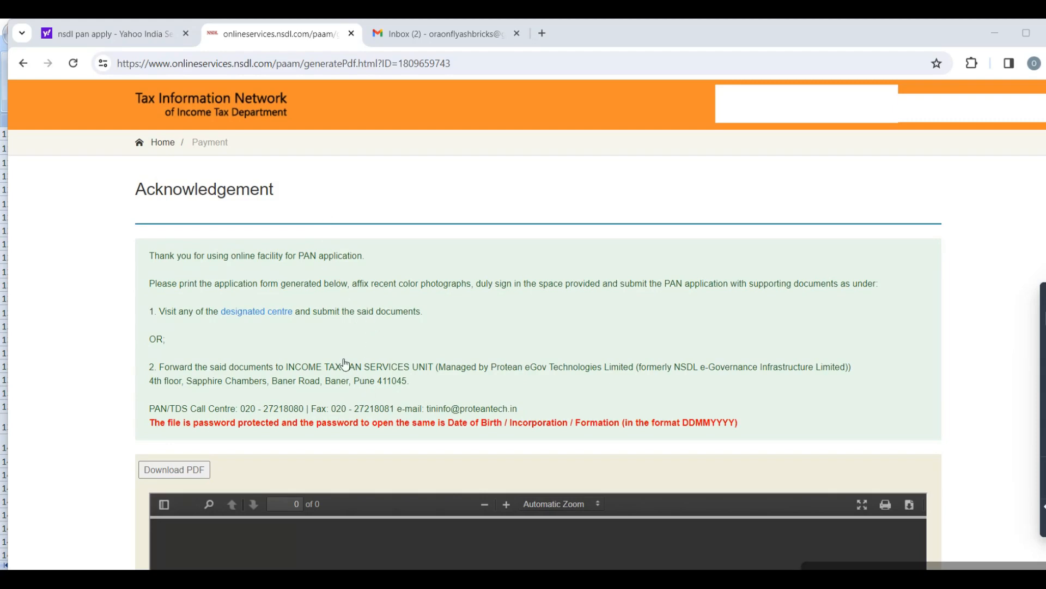
pyautogui.scroll(-5, 344, 362)
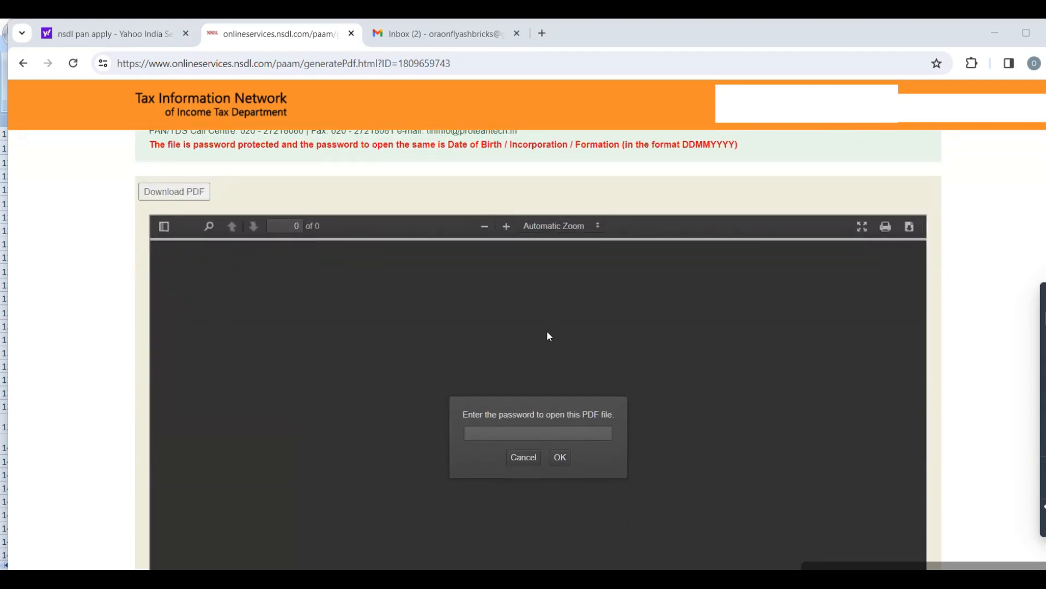
pyautogui.click(504, 436)
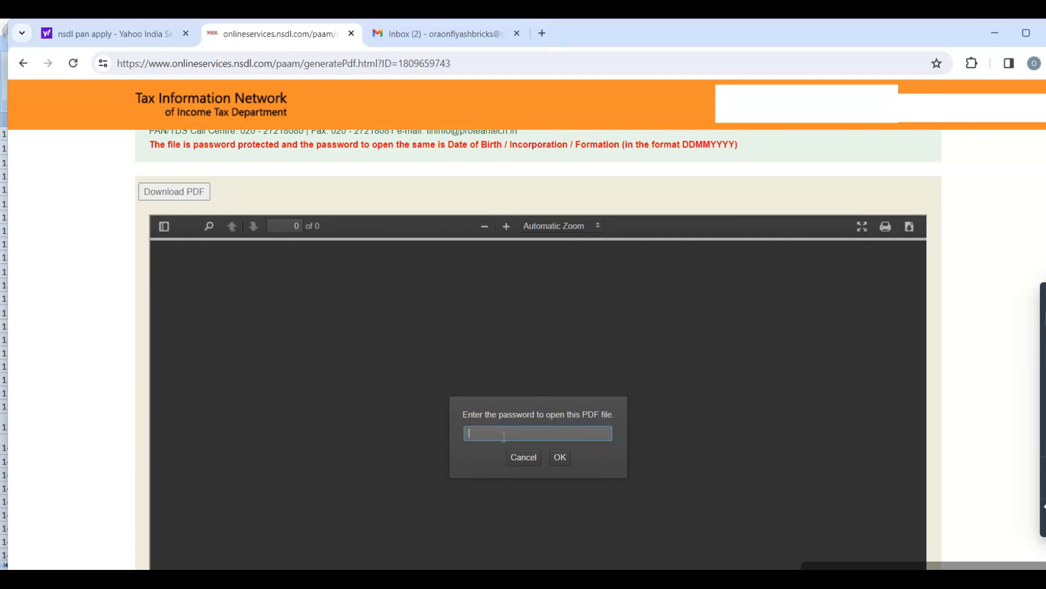